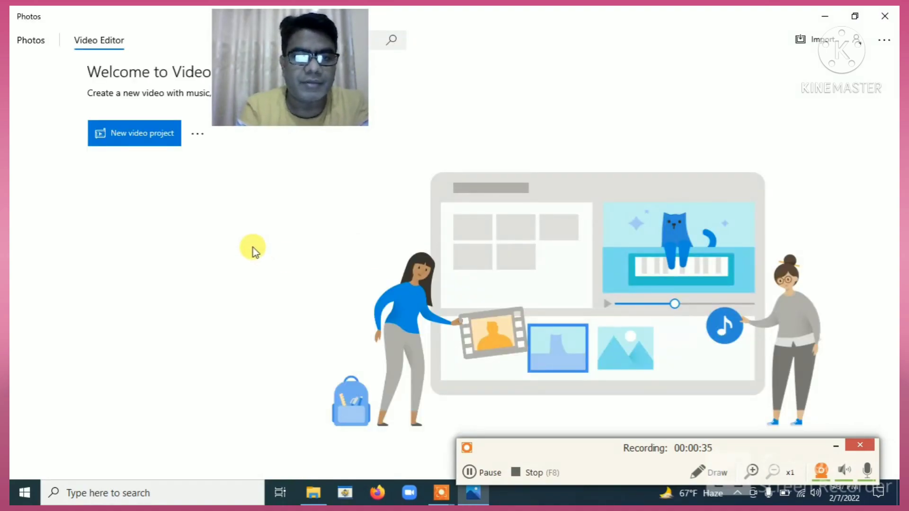
# Start a new video project from the Video Editor tab in Photos.
pyautogui.click(131, 143)
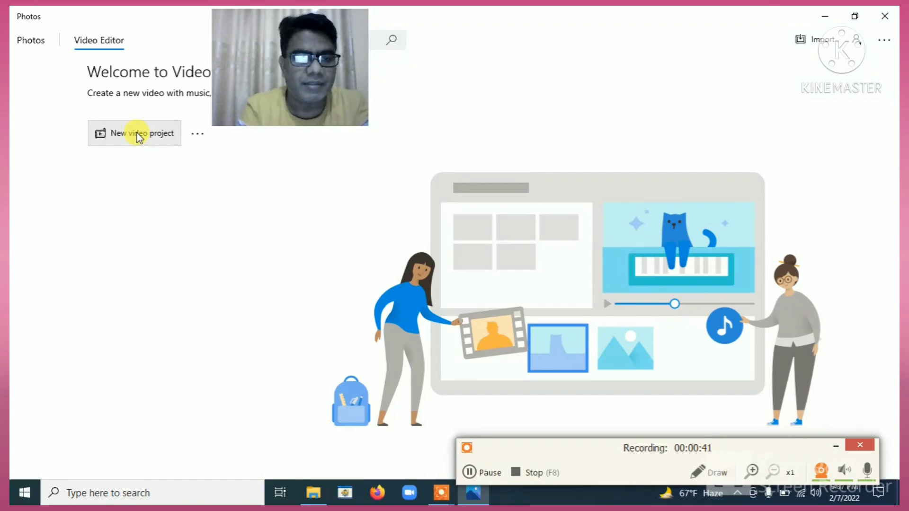
# Name the new video project 'TEST EDITING'.
pyautogui.click(138, 135)
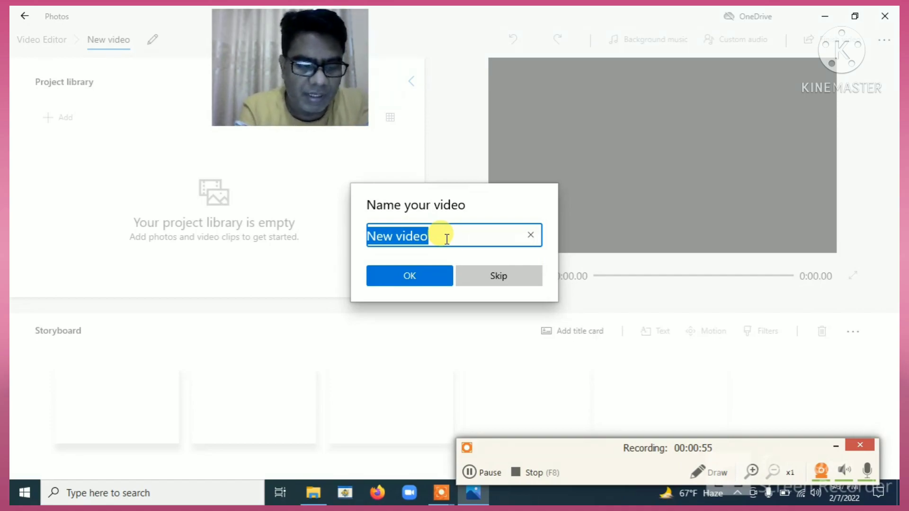
pyautogui.write('TEST')
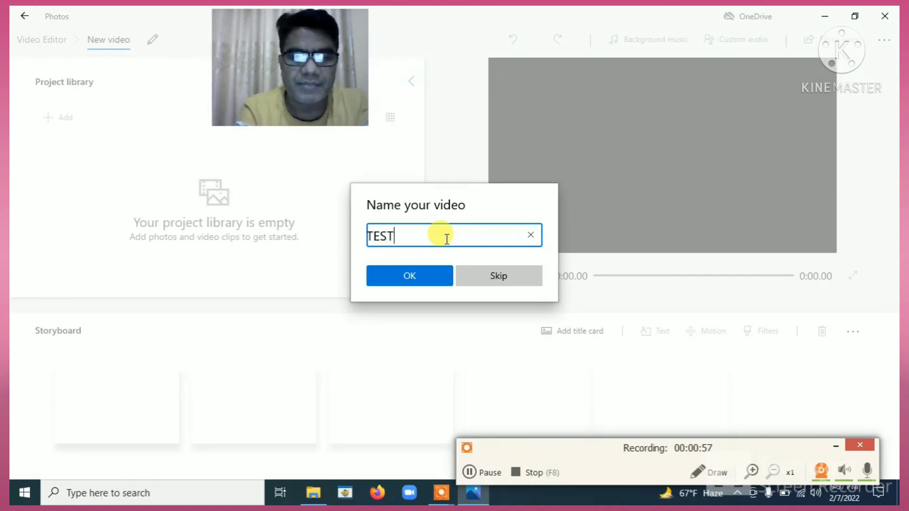
pyautogui.write(' EDITING')
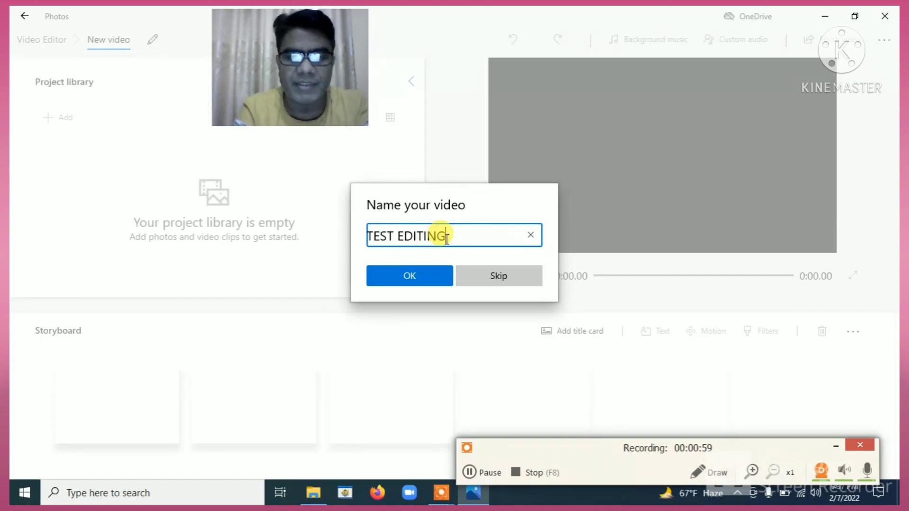
pyautogui.click(402, 281)
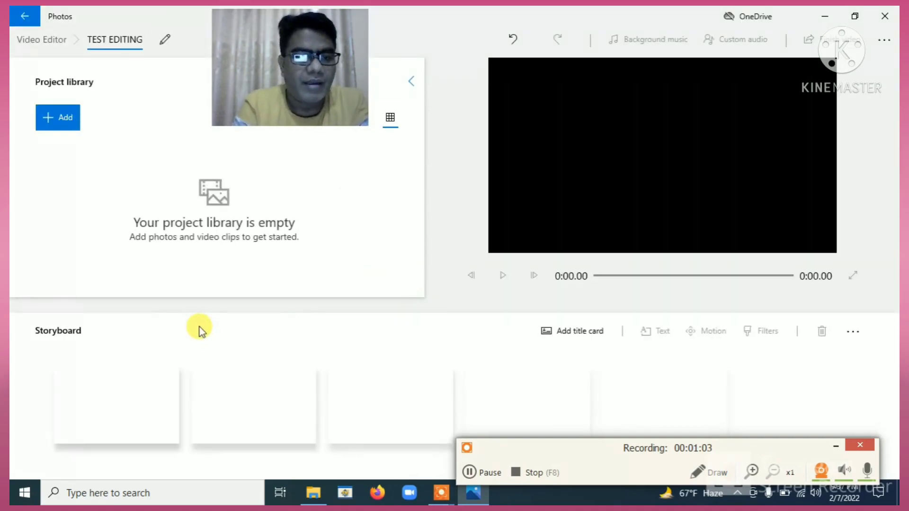
# Add the seagull video, 2020 logo image and channel clip from the desktop to the library.
pyautogui.click(60, 120)
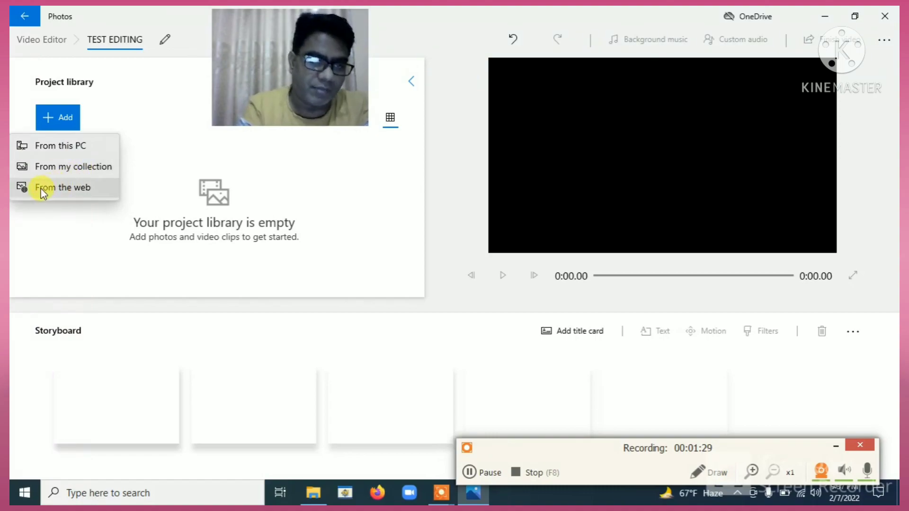
pyautogui.click(75, 148)
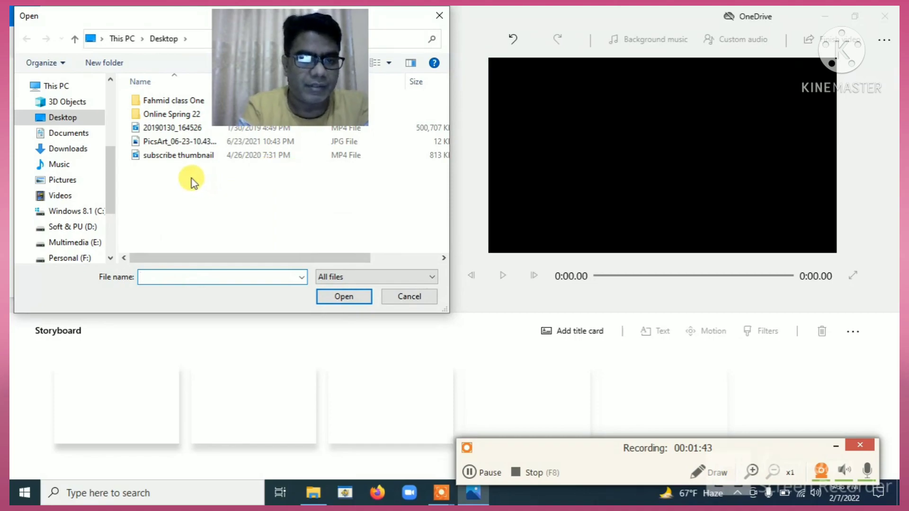
pyautogui.moveTo(192, 178); pyautogui.dragTo(162, 136)
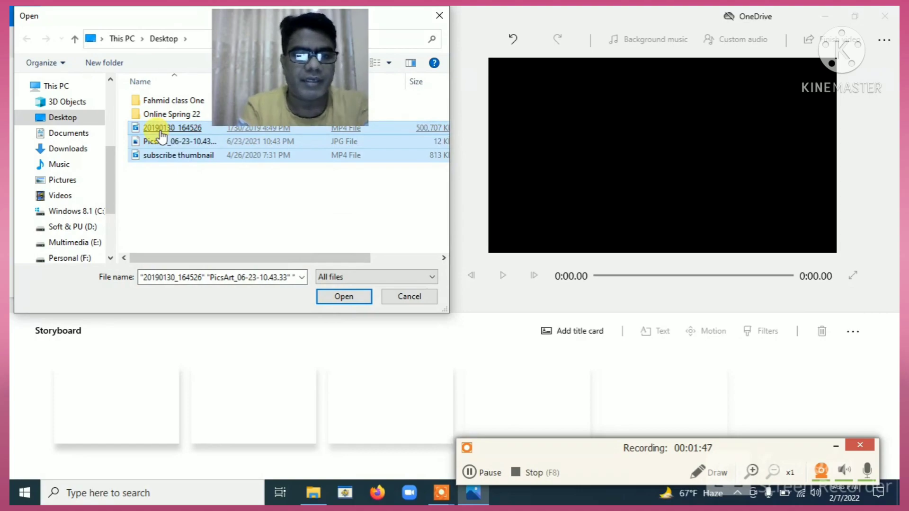
pyautogui.click(340, 297)
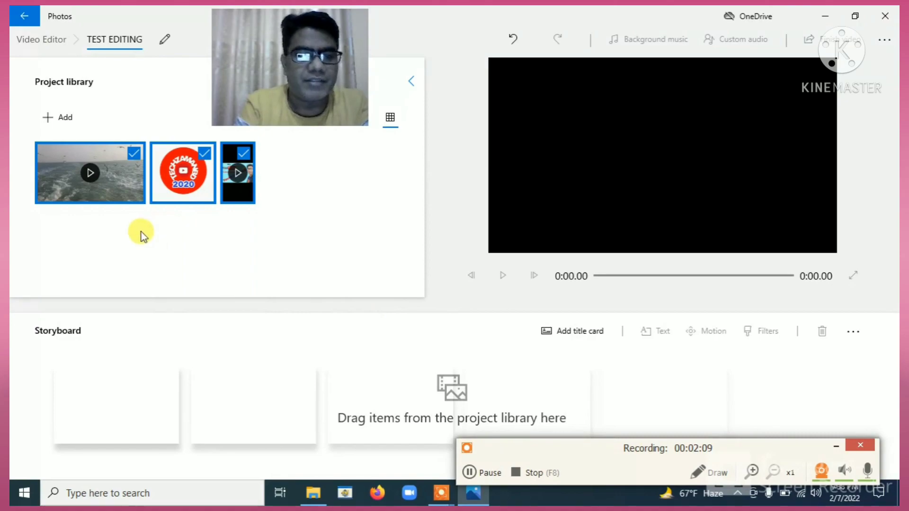
# Clear the library selection and place the seagull clip first on the storyboard.
pyautogui.click(133, 153)
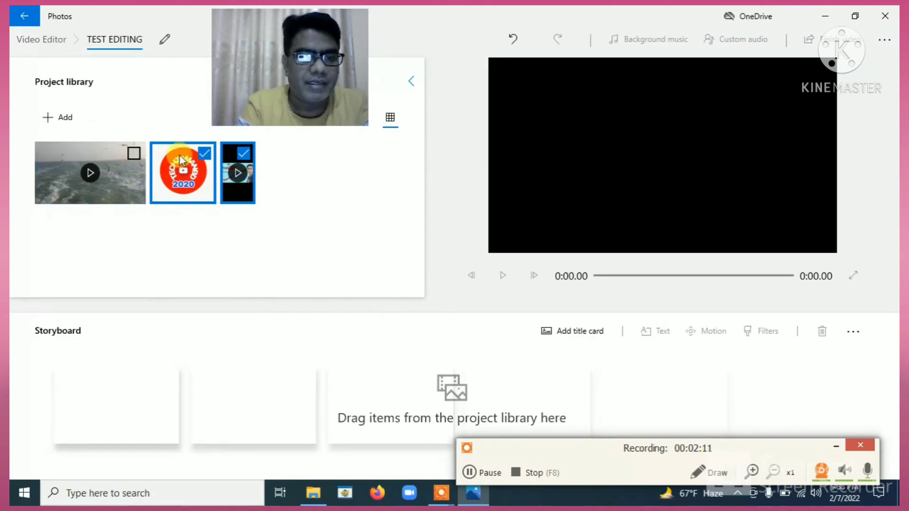
pyautogui.click(208, 154)
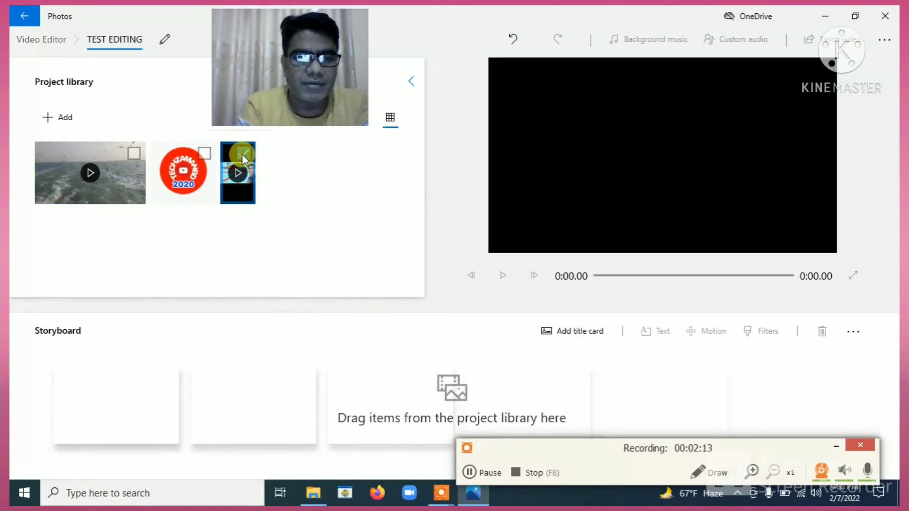
pyautogui.click(243, 155)
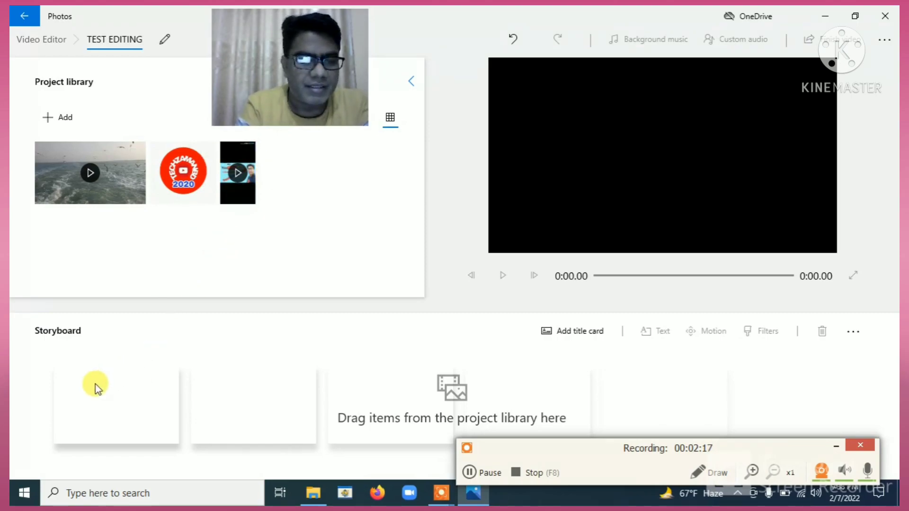
pyautogui.click(135, 155)
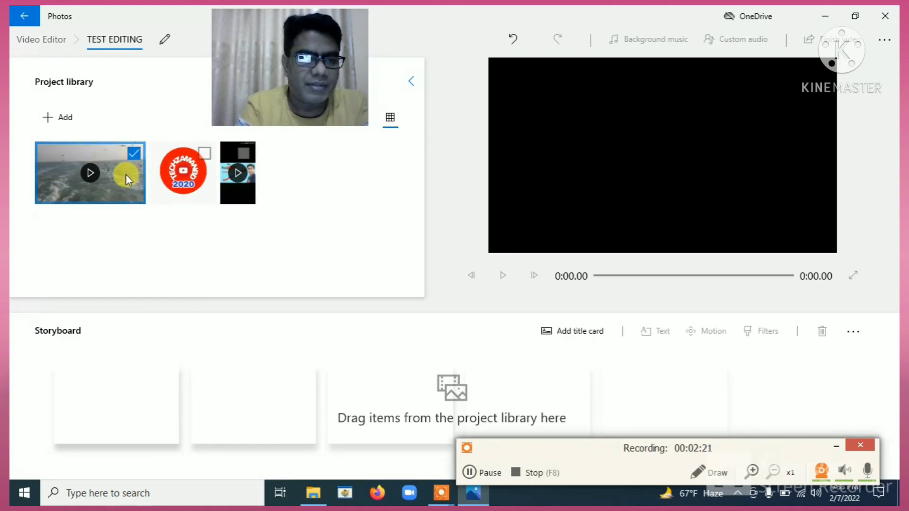
pyautogui.moveTo(135, 204); pyautogui.dragTo(135, 409)
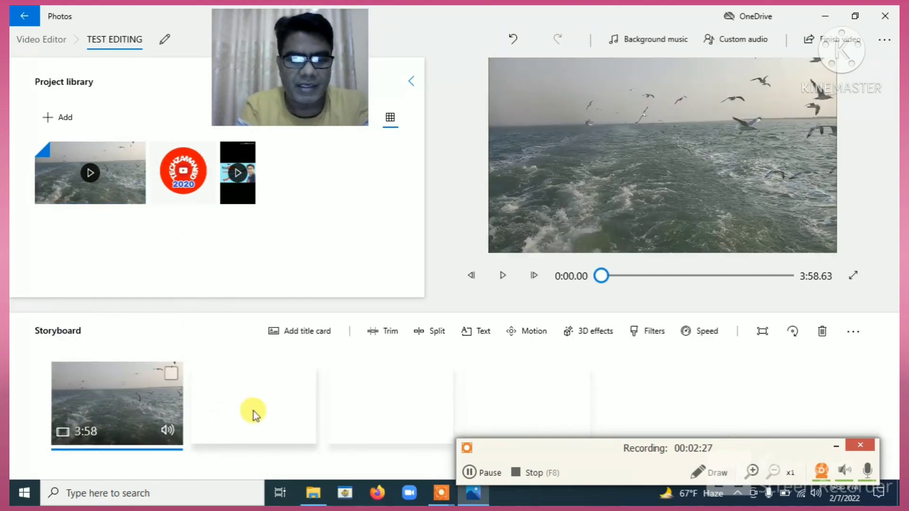
# Add the channel clip second and the 2020 logo image third on the storyboard.
pyautogui.moveTo(237, 178)
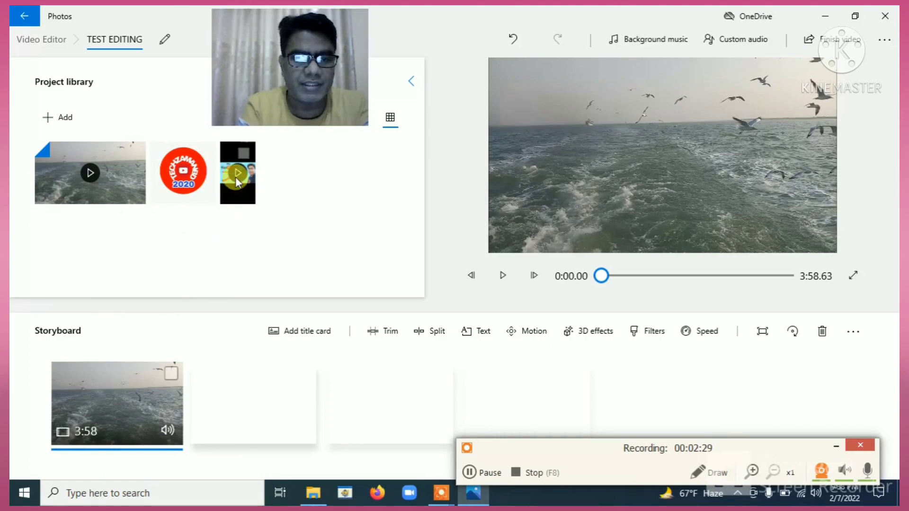
pyautogui.click(247, 154)
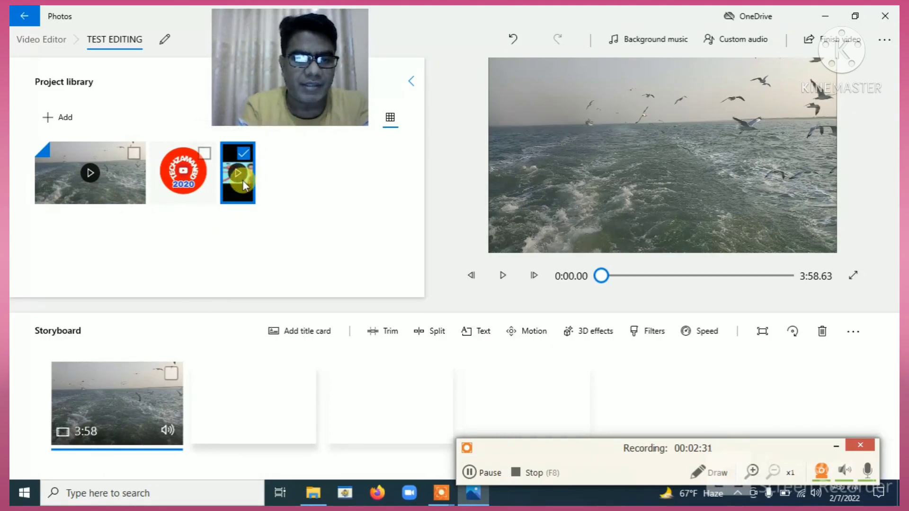
pyautogui.moveTo(243, 355); pyautogui.dragTo(309, 413)
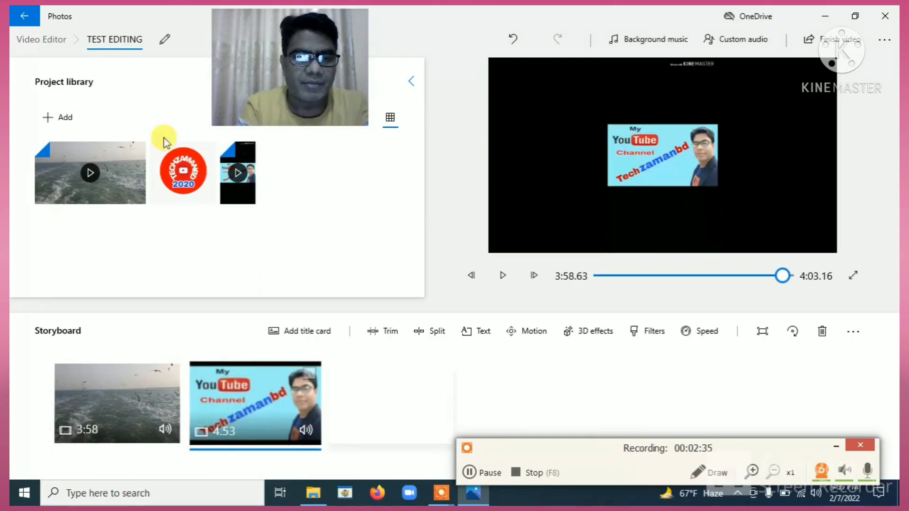
pyautogui.click(201, 152)
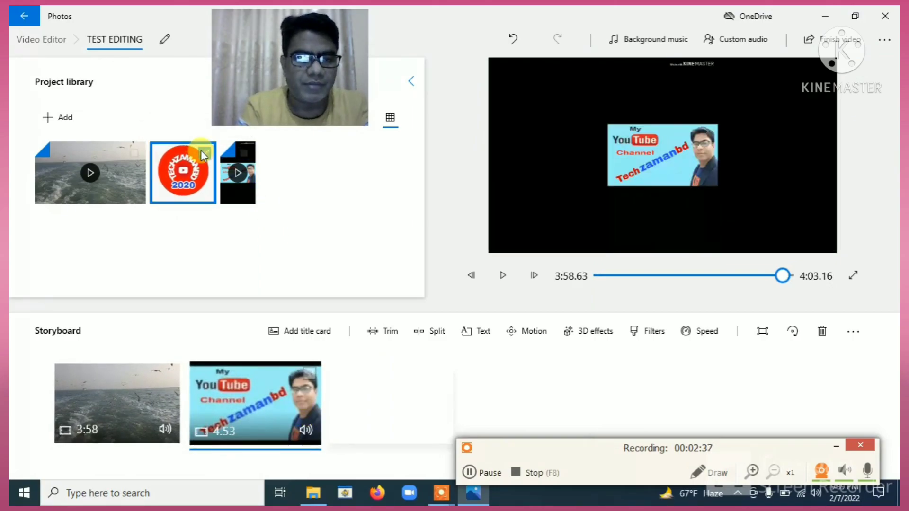
pyautogui.moveTo(192, 172); pyautogui.dragTo(411, 413)
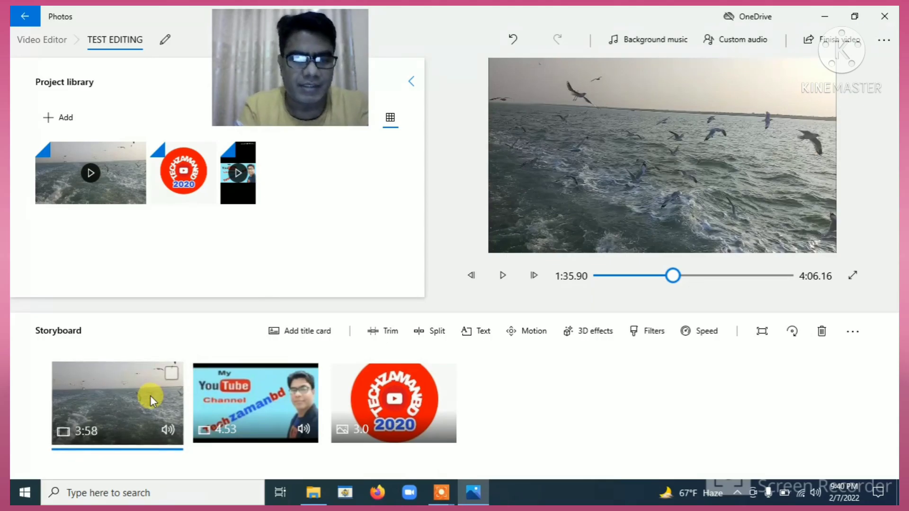
pyautogui.click(169, 374)
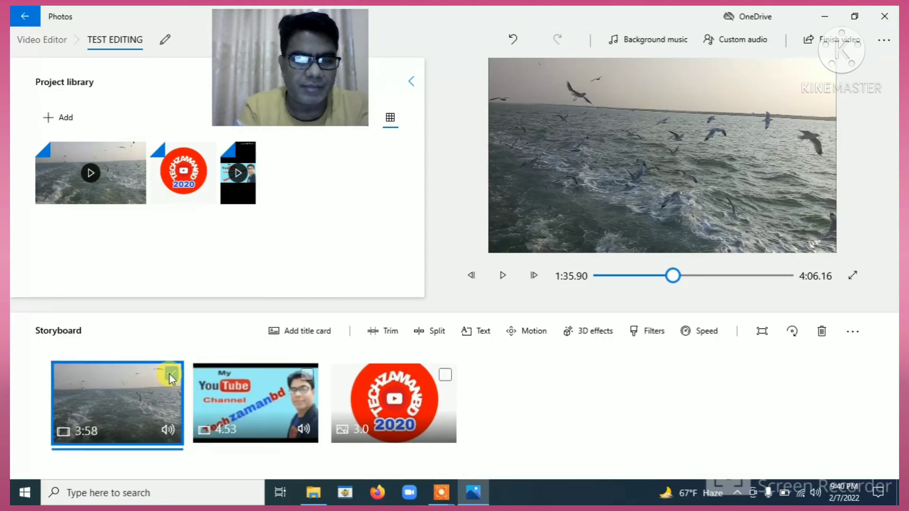
# Trim the seagull clip to 19.13 seconds, keeping 0:02.33 to 0:21.46.
pyautogui.click(388, 331)
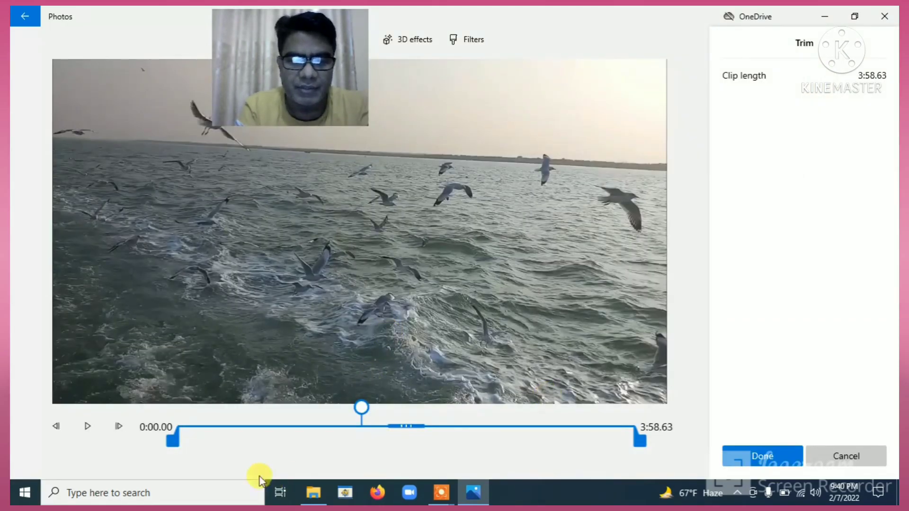
pyautogui.moveTo(172, 442); pyautogui.dragTo(204, 445)
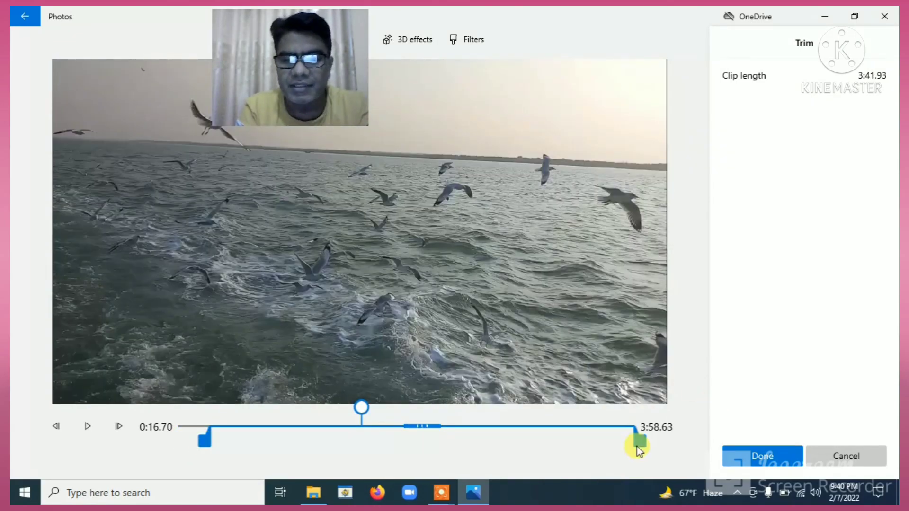
pyautogui.moveTo(643, 437); pyautogui.dragTo(189, 439)
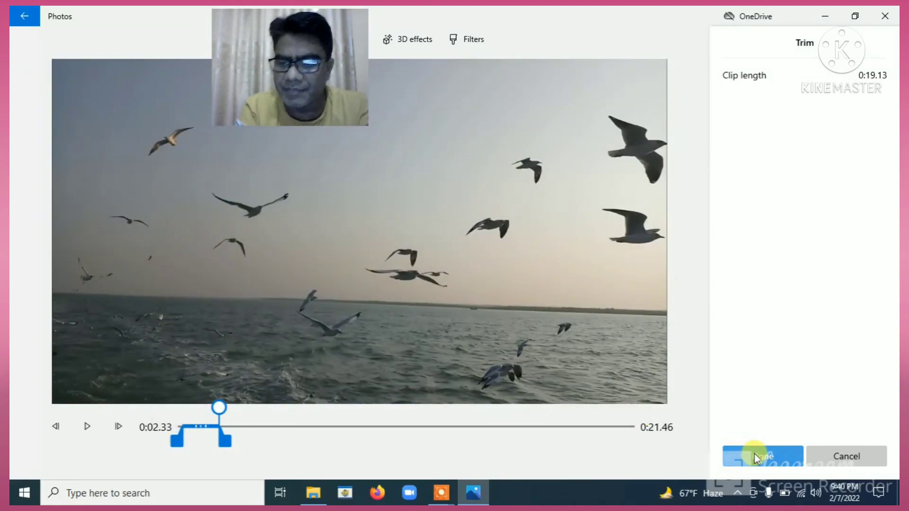
pyautogui.click(768, 459)
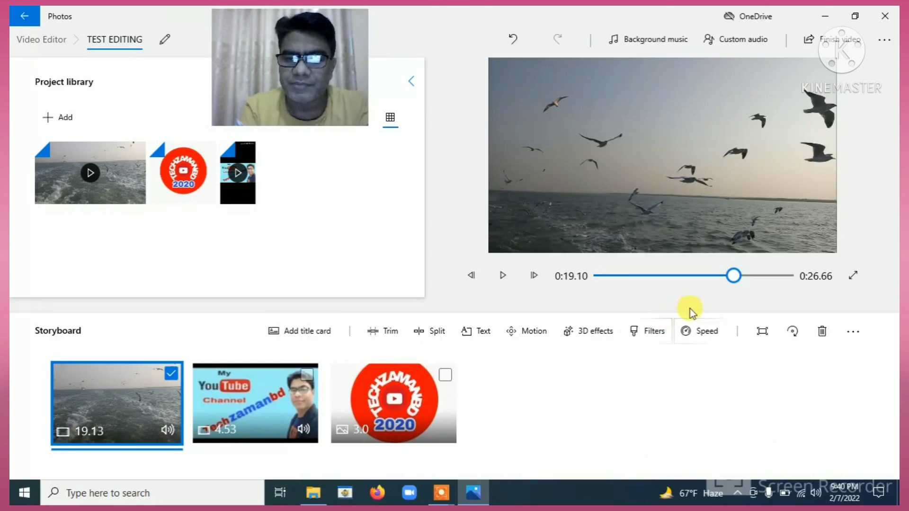
# Set the seagull clip's split point at 0:02.06, proposing 0:02.06 and 0:17.06 parts.
pyautogui.moveTo(734, 277); pyautogui.dragTo(597, 283)
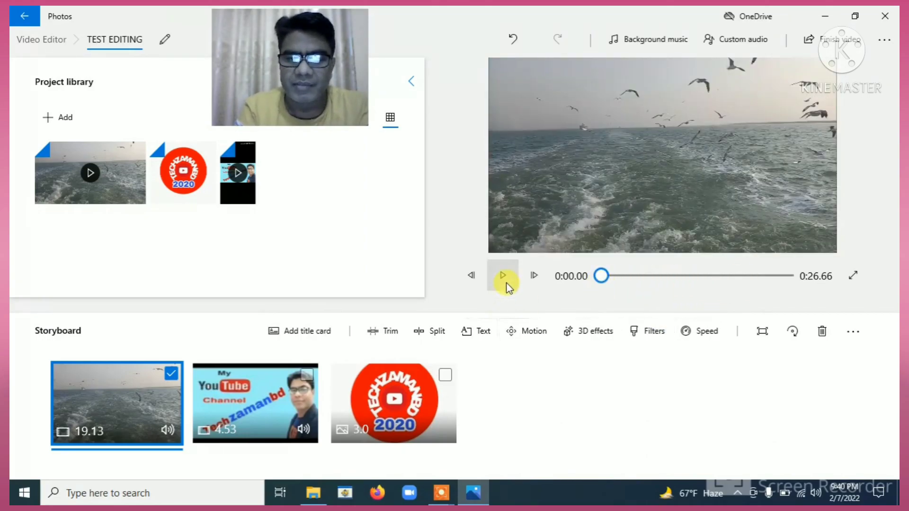
pyautogui.click(504, 276)
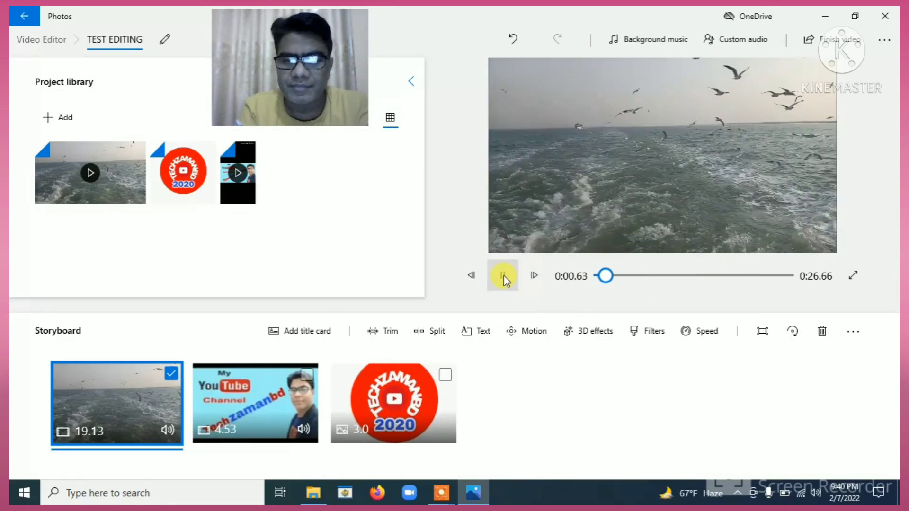
pyautogui.click(505, 277)
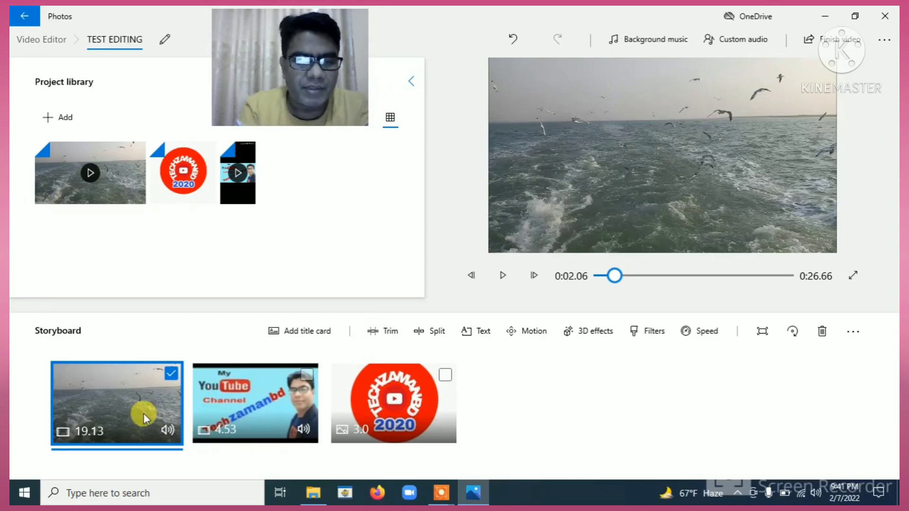
pyautogui.click(434, 333)
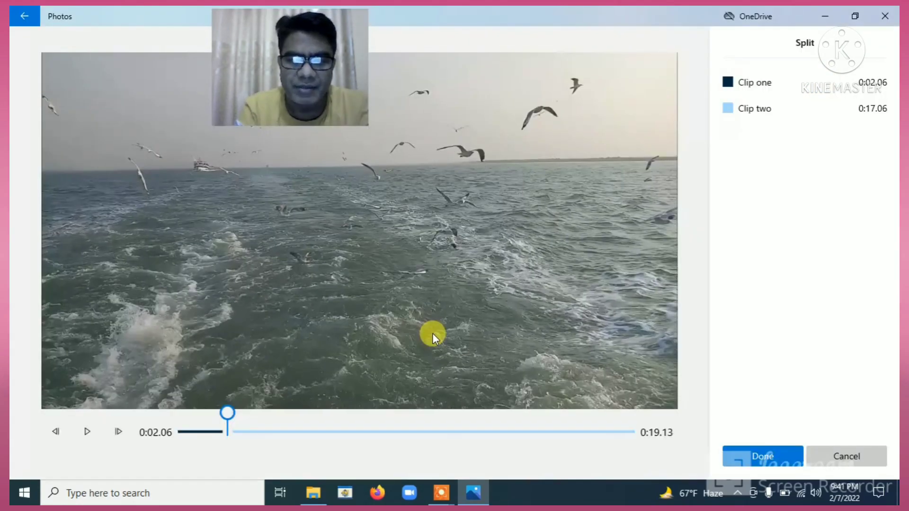
# Split the seagull clip at 0:09.56 into two 9.57-second clips and select the second.
pyautogui.moveTo(229, 414); pyautogui.dragTo(409, 410)
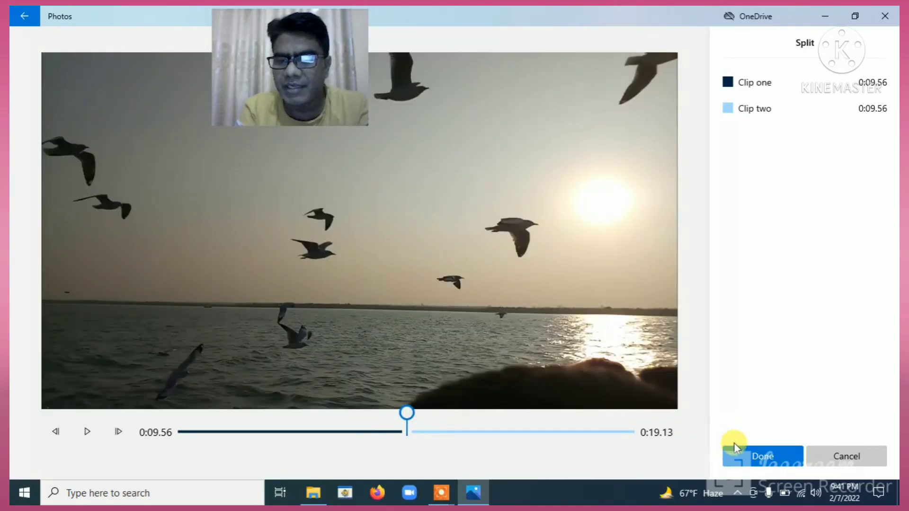
pyautogui.click(756, 457)
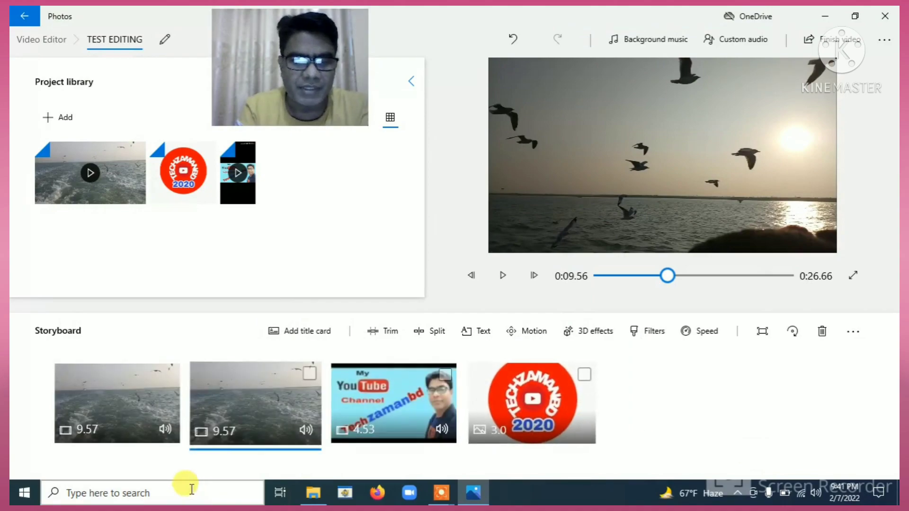
pyautogui.click(215, 416)
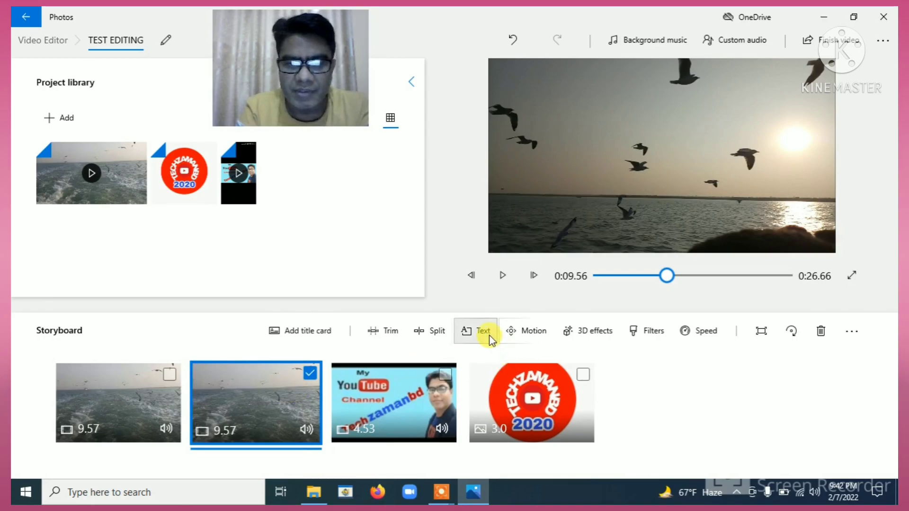
# Caption the second seagull clip 'HAVE A NICE DAY...!' in the CLASSIC style.
pyautogui.click(475, 333)
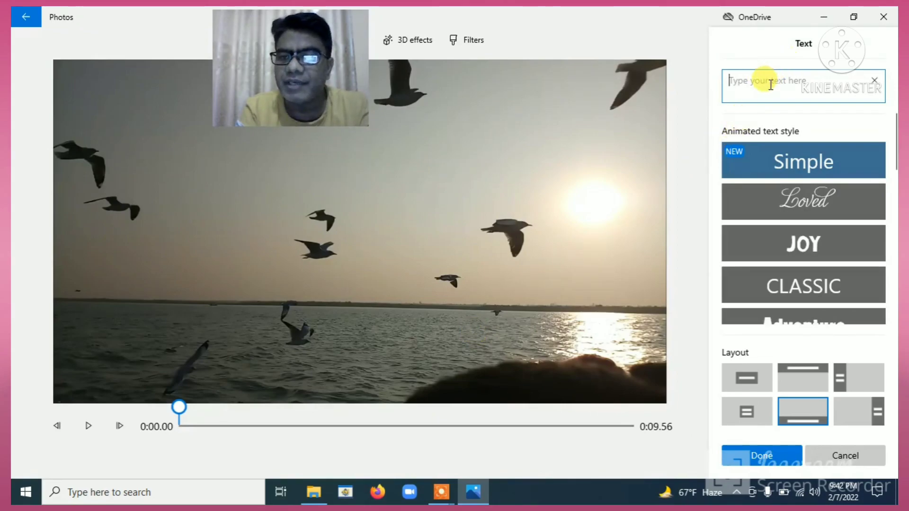
pyautogui.write('HAVE ')
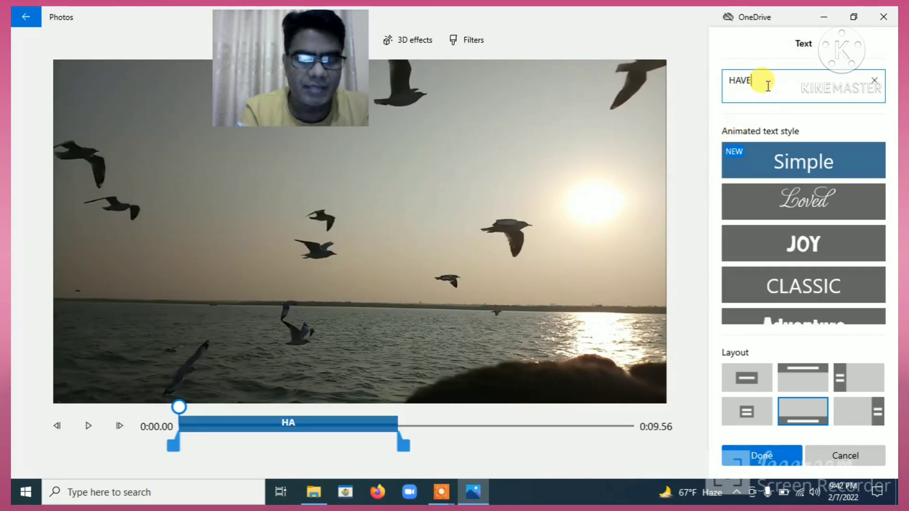
pyautogui.write('A')
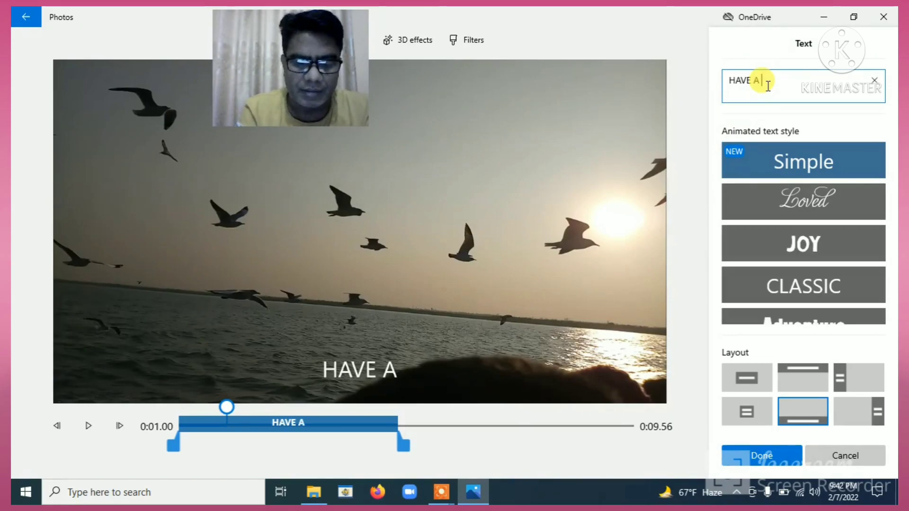
pyautogui.write(' NICE DAY')
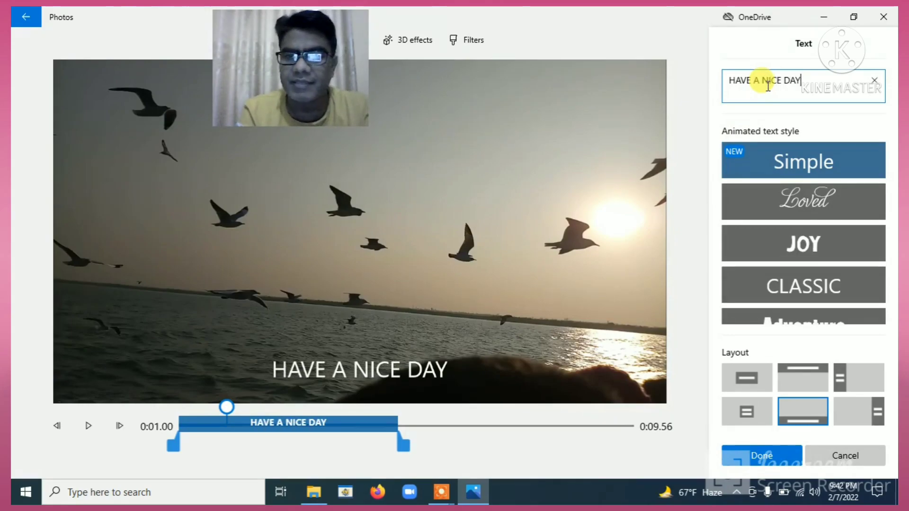
pyautogui.write('...!')
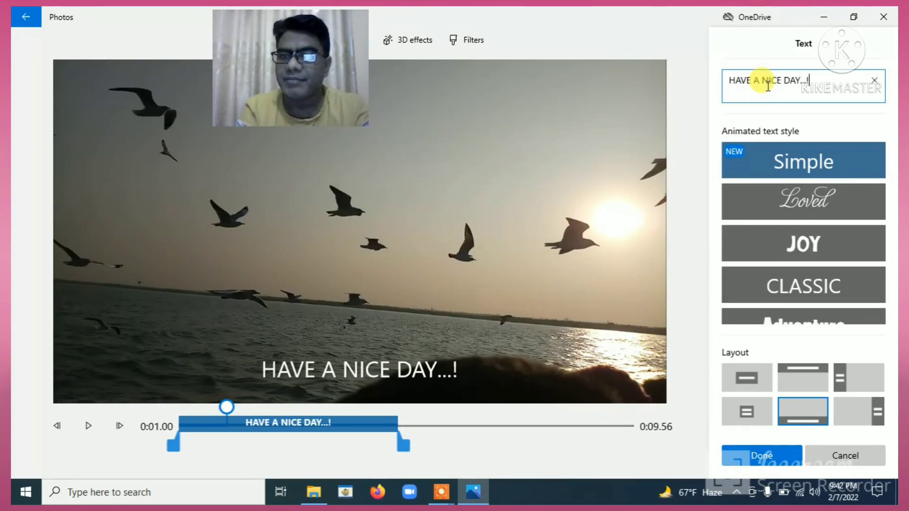
pyautogui.click(826, 163)
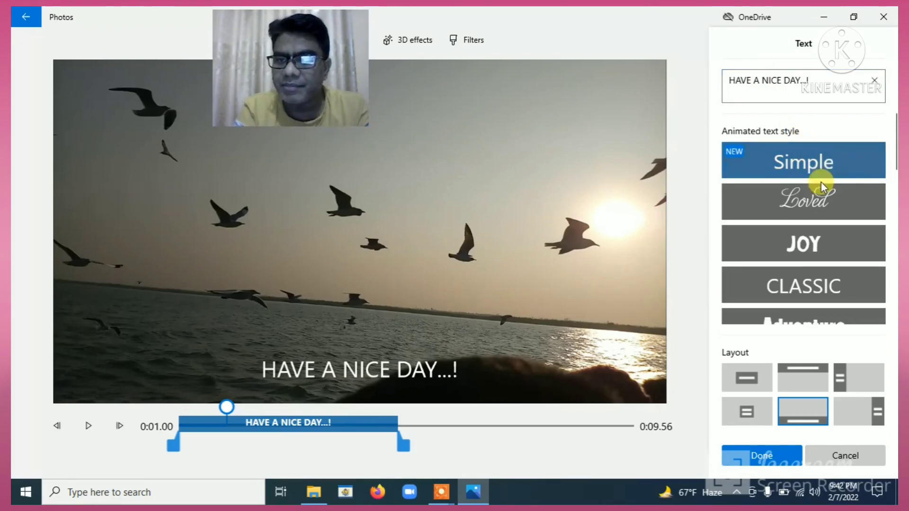
pyautogui.click(814, 201)
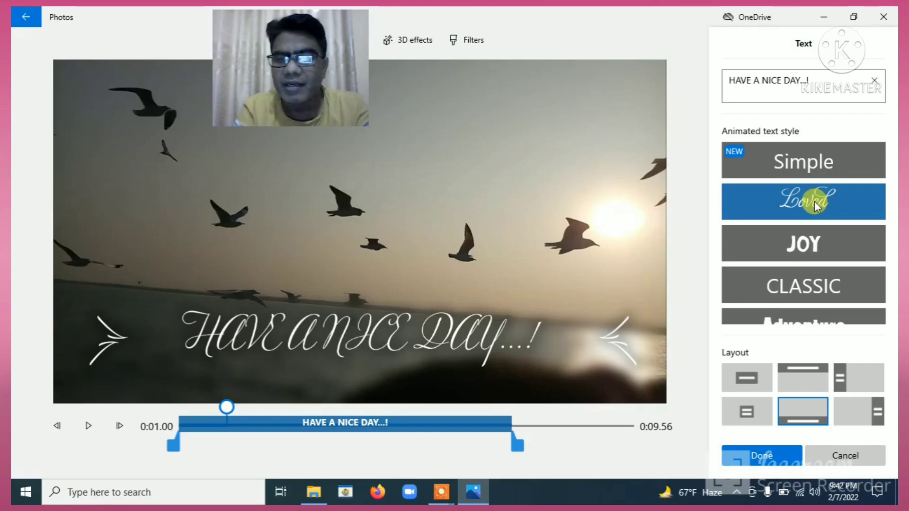
pyautogui.click(809, 278)
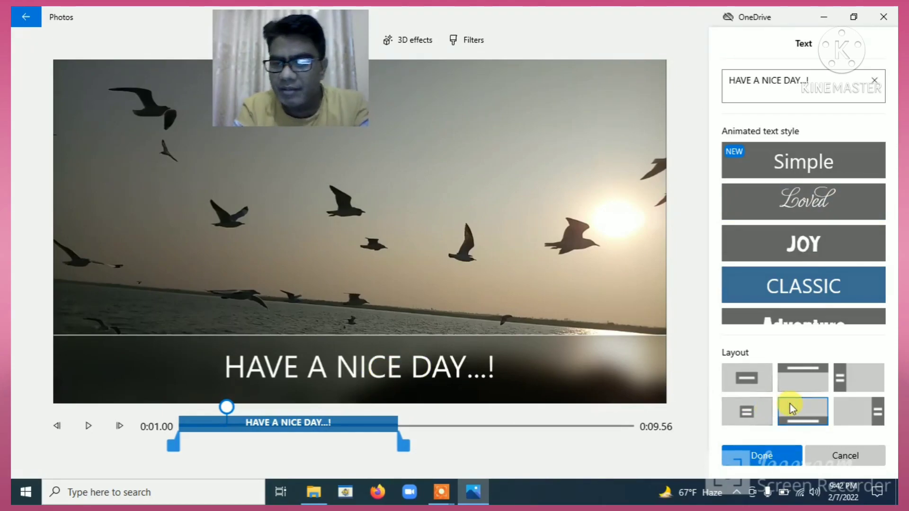
# Put the caption in the Bottom layout band and apply it.
pyautogui.click(813, 379)
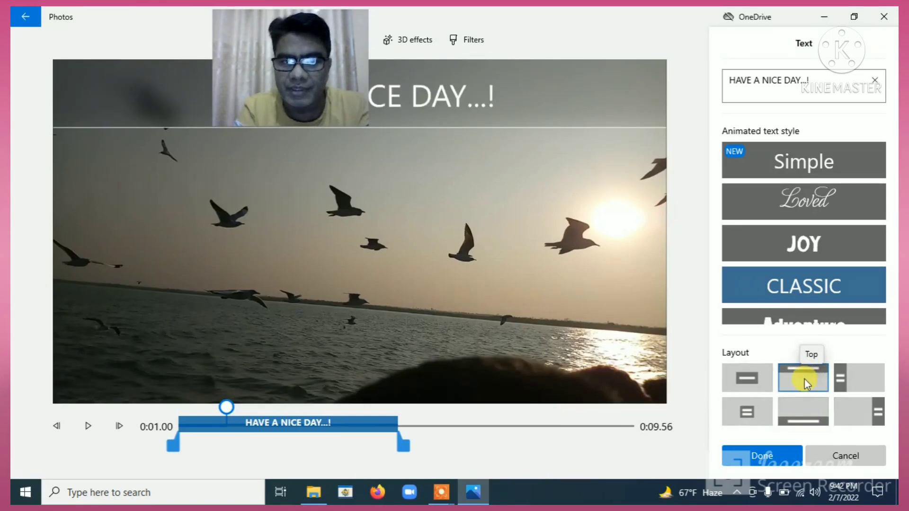
pyautogui.click(753, 385)
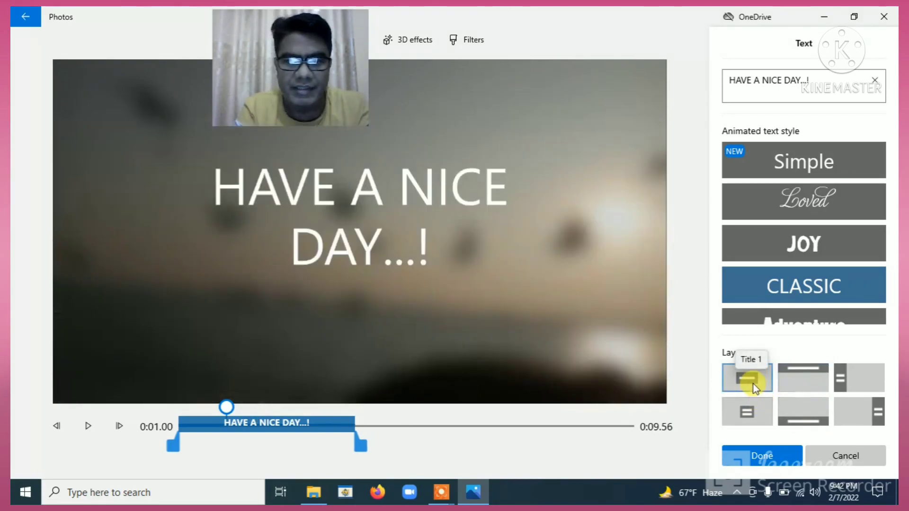
pyautogui.click(746, 415)
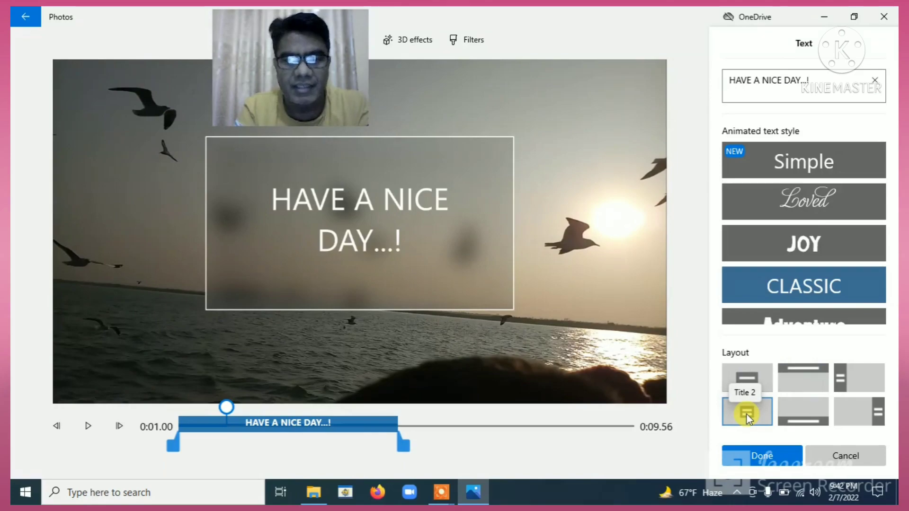
pyautogui.click(767, 459)
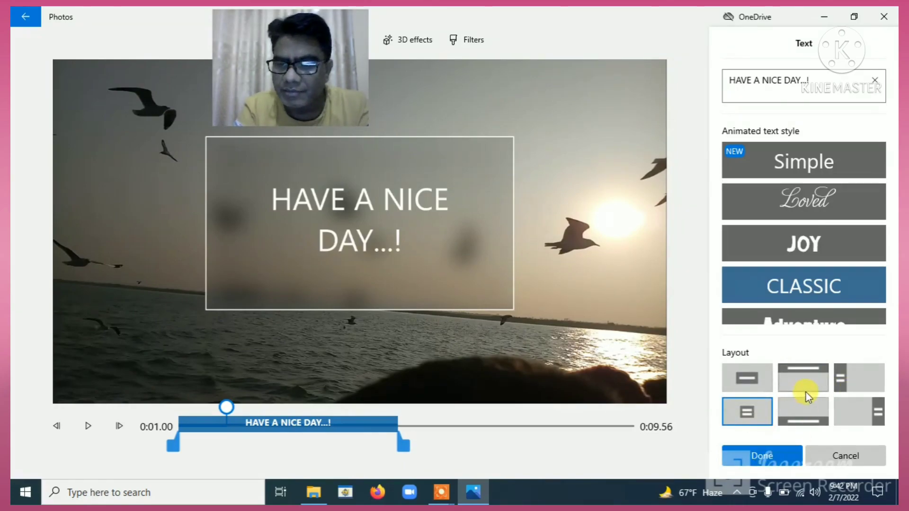
pyautogui.click(803, 420)
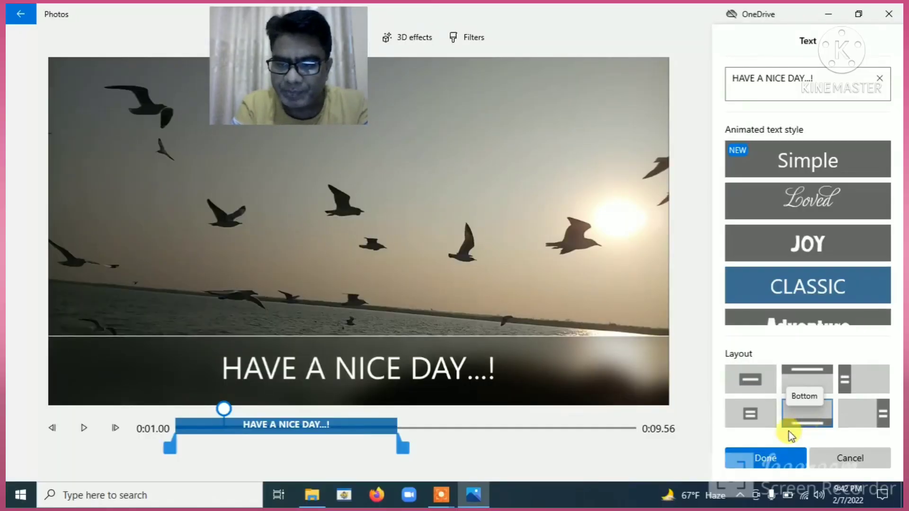
pyautogui.click(761, 460)
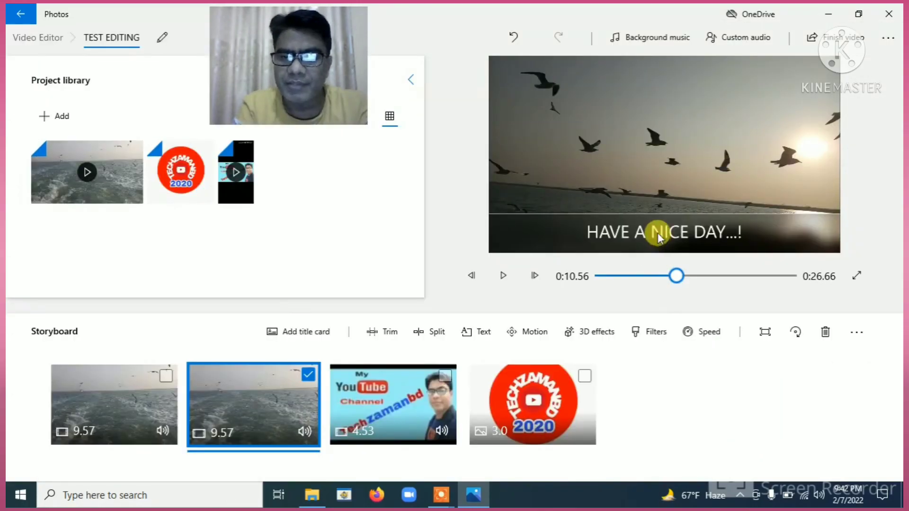
# Replay the project preview from the first clip to check the caption.
pyautogui.moveTo(676, 277); pyautogui.dragTo(639, 276)
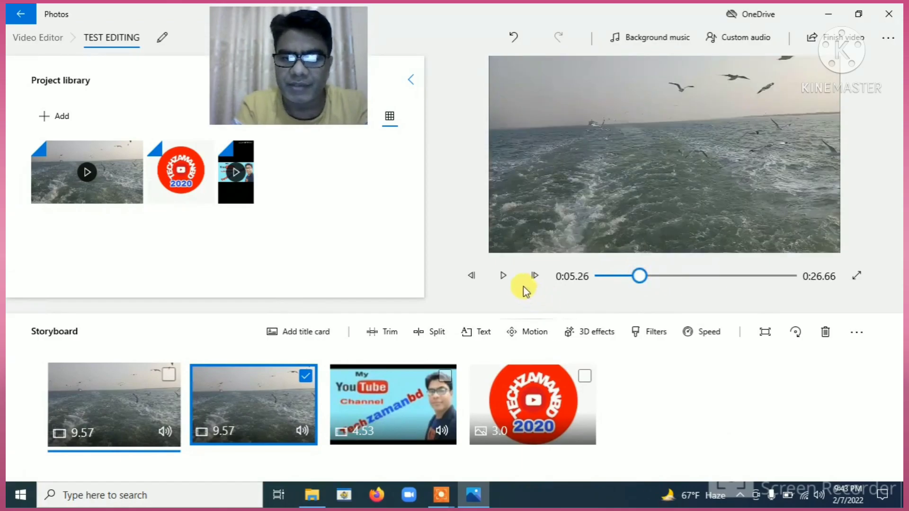
pyautogui.click(503, 276)
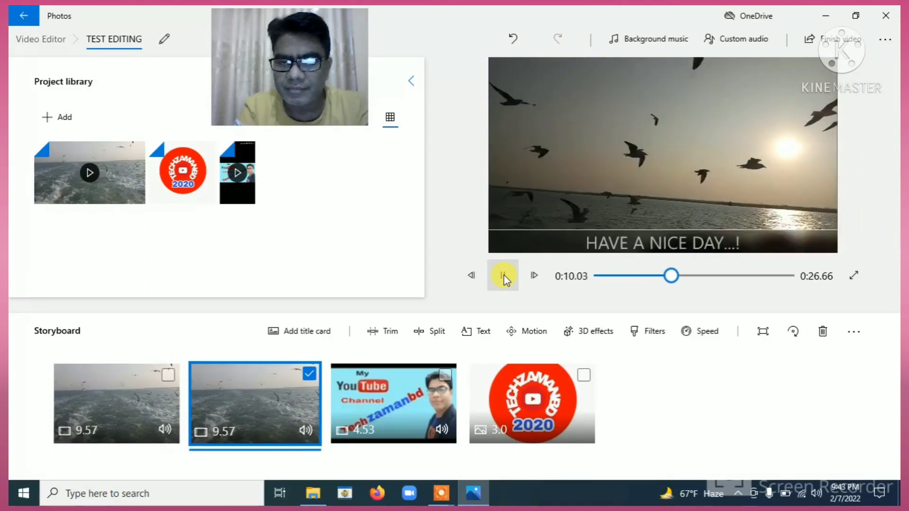
pyautogui.click(502, 276)
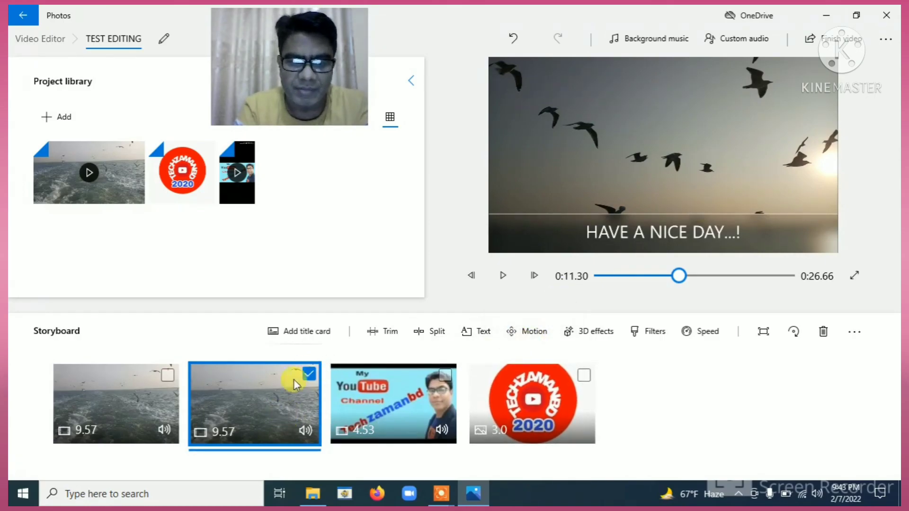
pyautogui.click(527, 333)
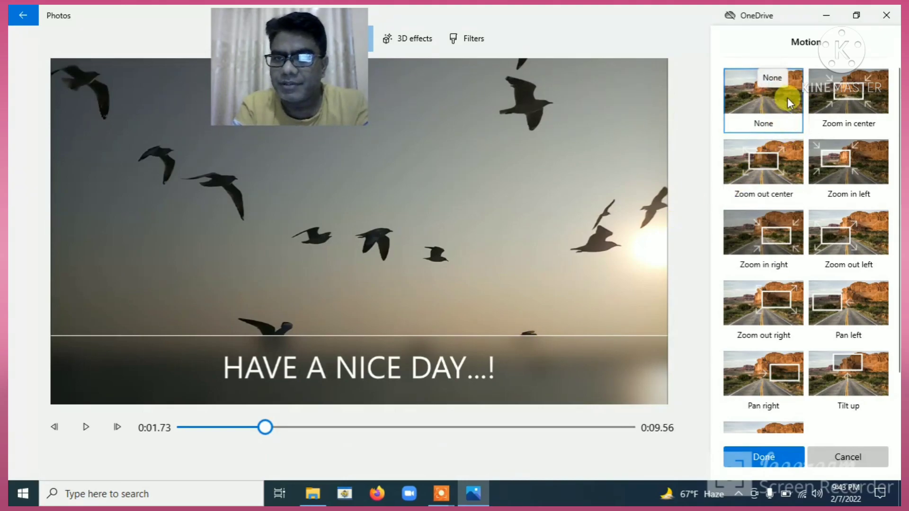
# Apply the Zoom out center motion to the second seagull clip.
pyautogui.click(842, 102)
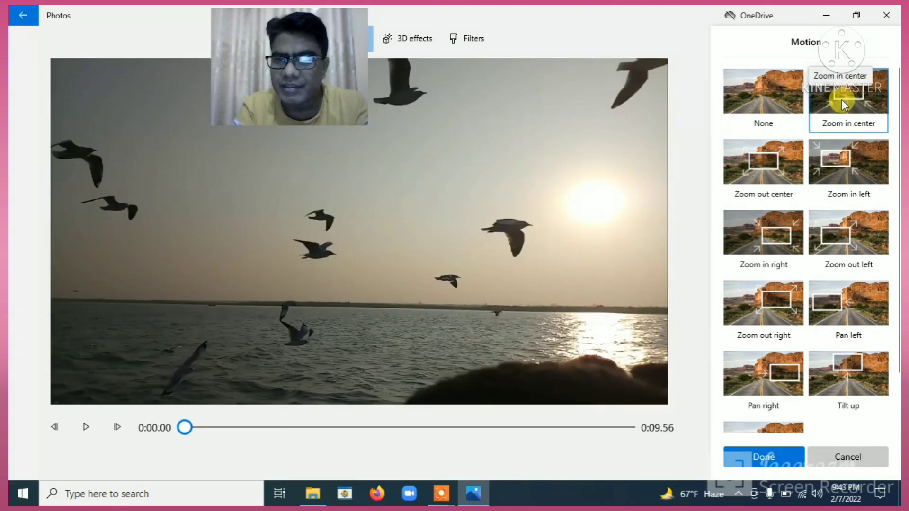
pyautogui.click(769, 166)
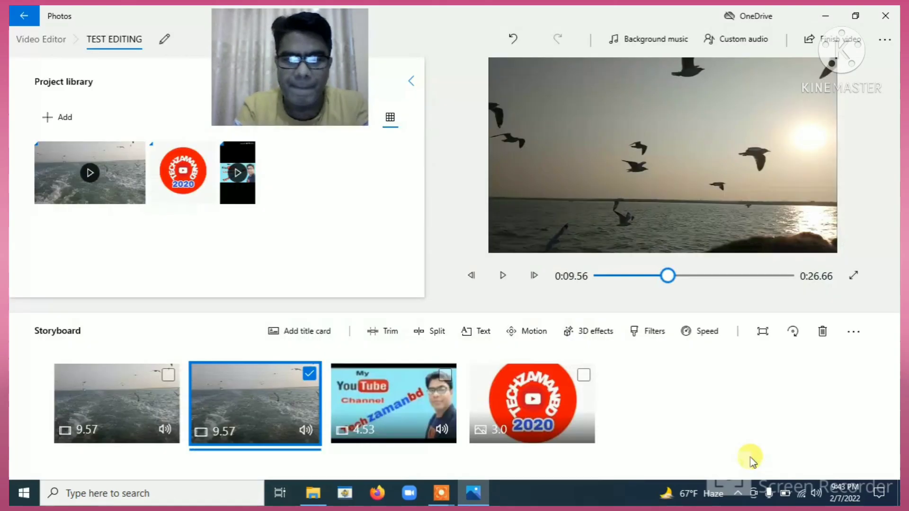
pyautogui.click(753, 459)
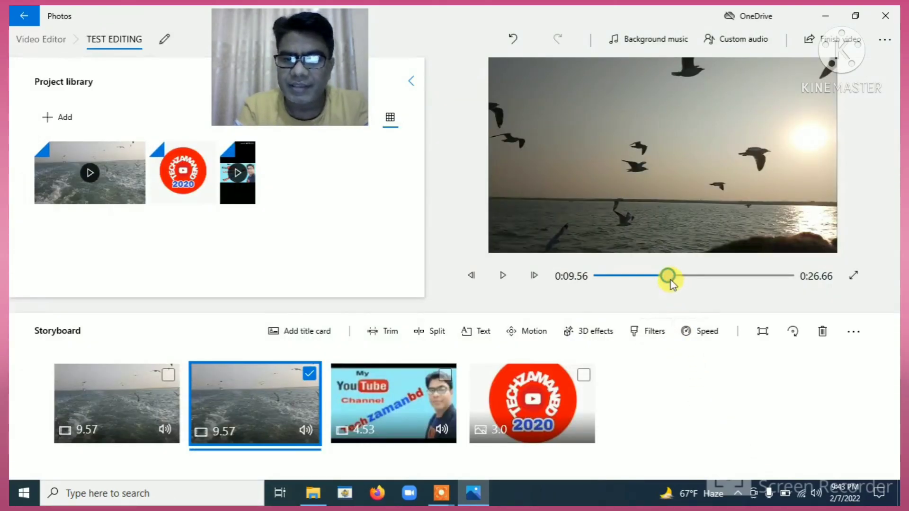
pyautogui.moveTo(669, 280); pyautogui.dragTo(661, 279)
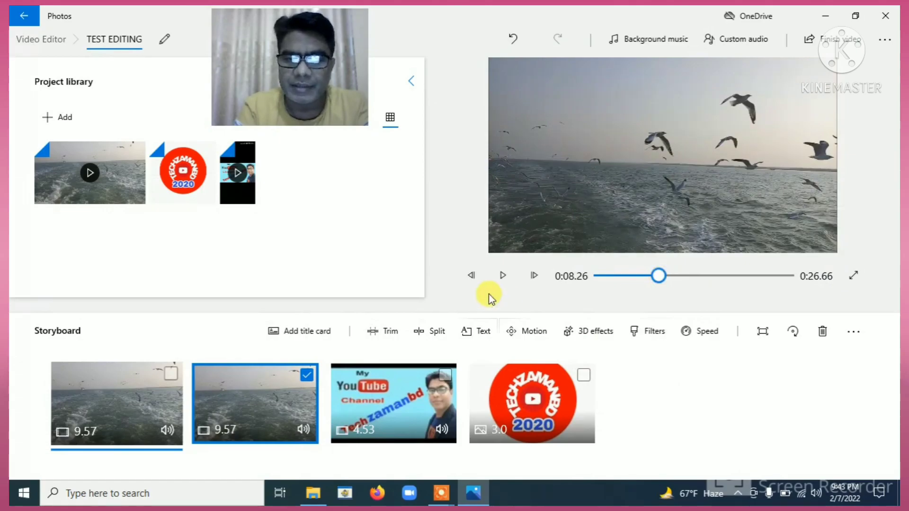
pyautogui.click(503, 276)
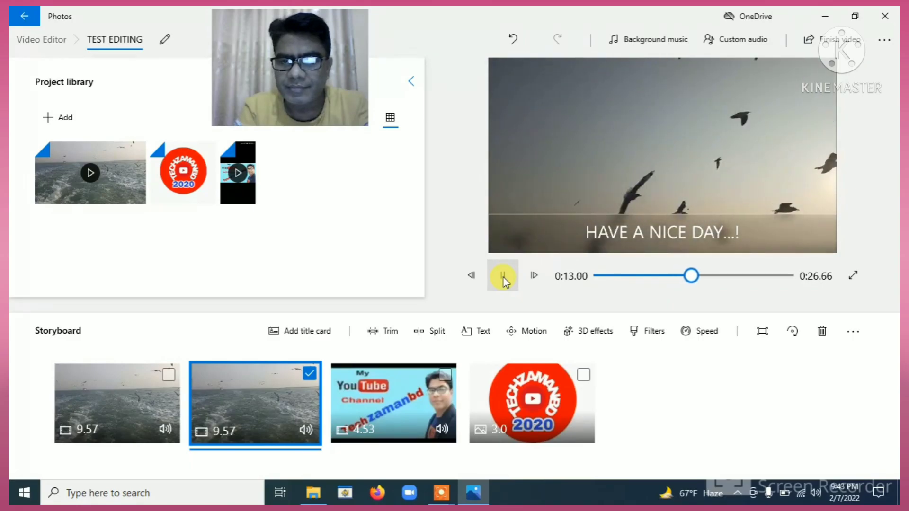
pyautogui.click(502, 277)
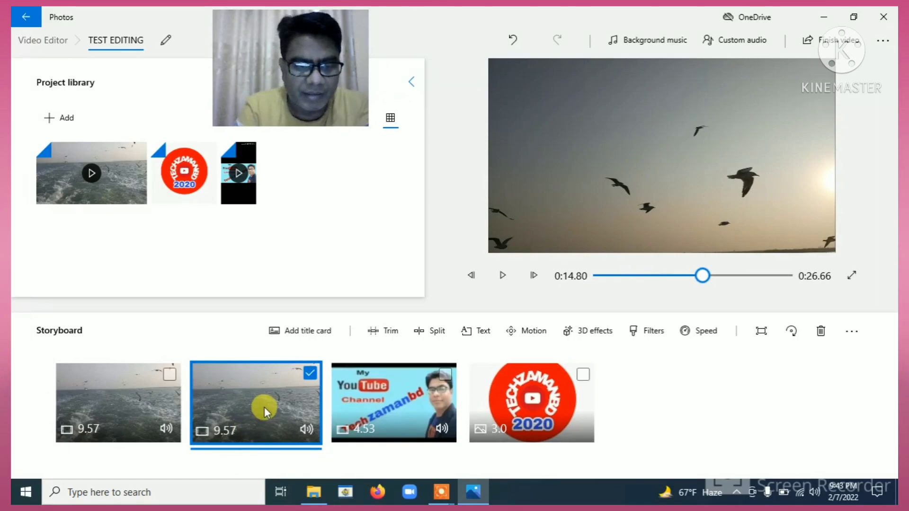
pyautogui.click(587, 333)
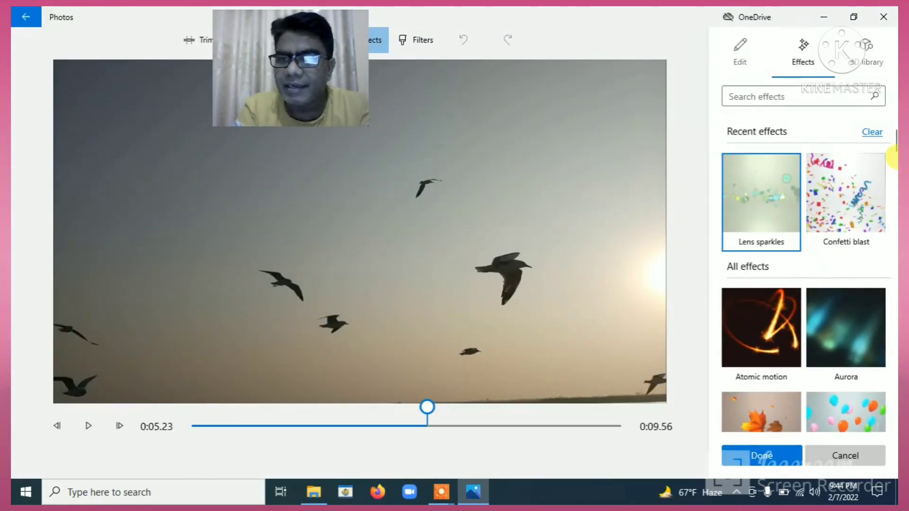
# Scroll the effects list, pick Birthday balloons for the second seagull clip, and confirm with Done.
pyautogui.moveTo(894, 148)
pyautogui.mouseDown()
pyautogui.moveTo(893, 180)
pyautogui.moveTo(890, 142)
pyautogui.moveTo(889, 161)
pyautogui.mouseUp()
pyautogui.click(764, 300)
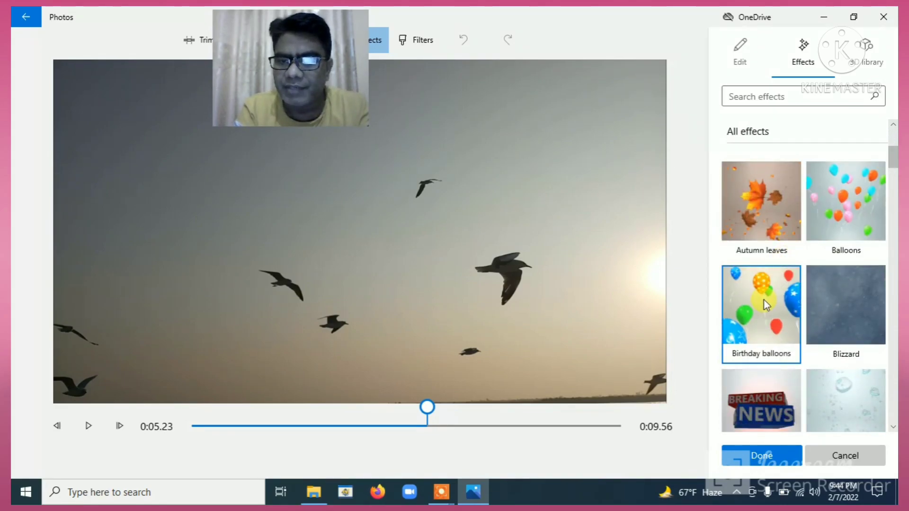
pyautogui.click(760, 457)
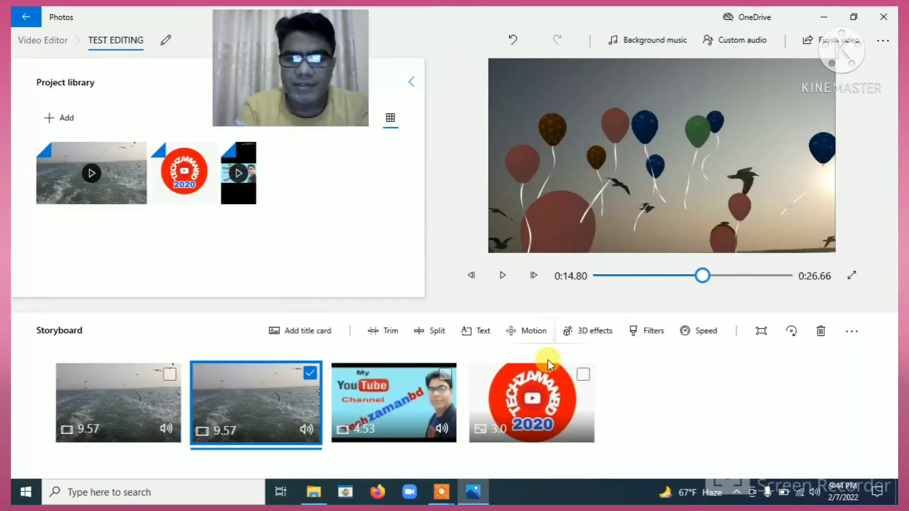
# Rewind and play the preview to check the balloons, then pause and open Filters for clip two.
pyautogui.moveTo(705, 274); pyautogui.dragTo(697, 277)
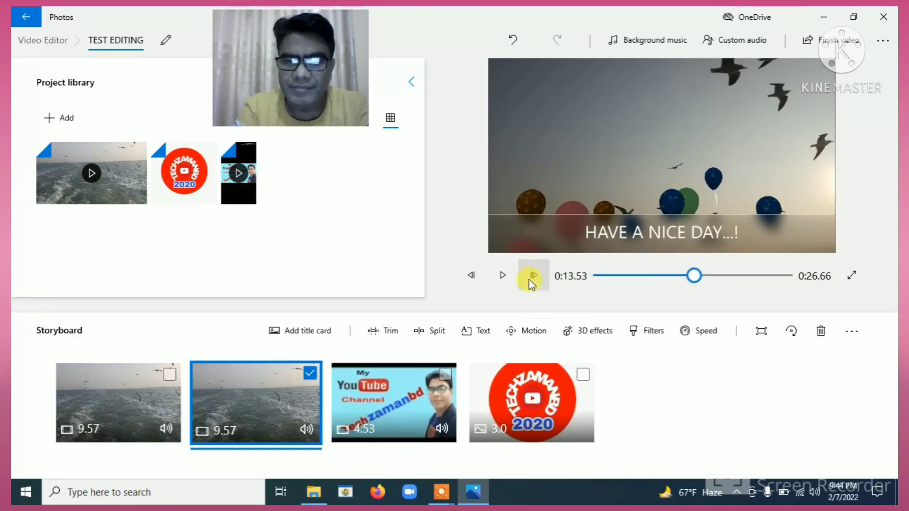
pyautogui.click(503, 276)
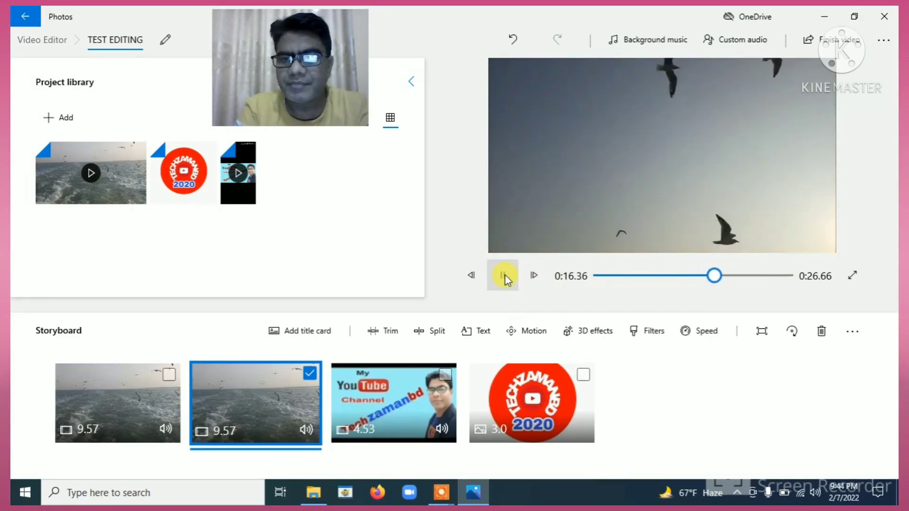
pyautogui.click(505, 277)
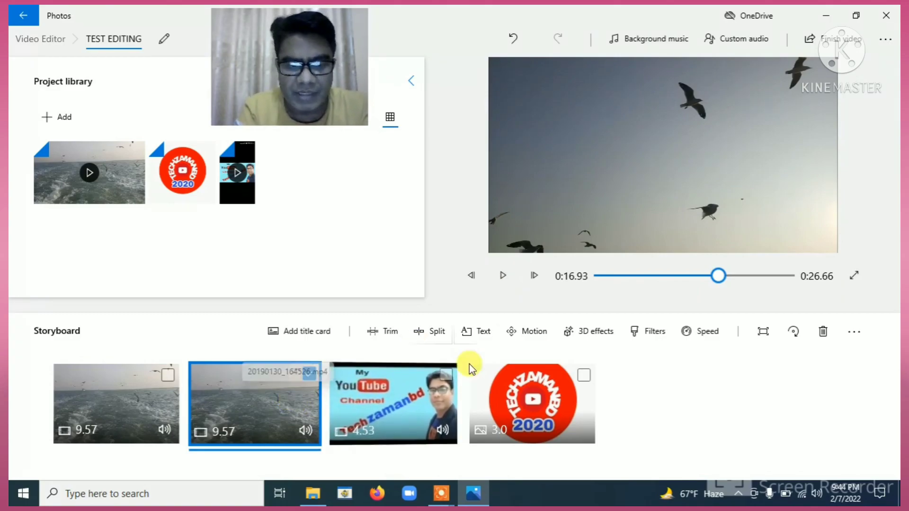
pyautogui.click(649, 334)
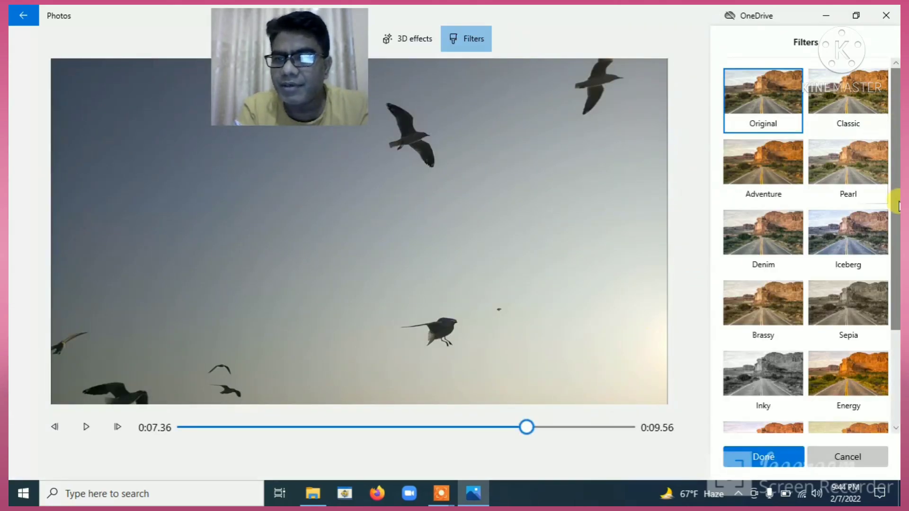
# Try the Iceberg, Pearl and Classic filters, then apply the warm Energy filter to the second clip.
pyautogui.click(859, 224)
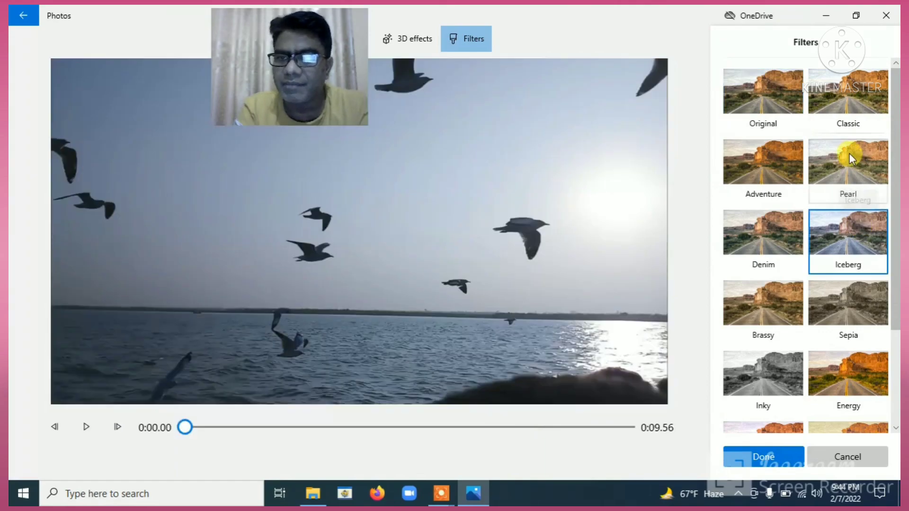
pyautogui.click(849, 152)
pyautogui.click(851, 110)
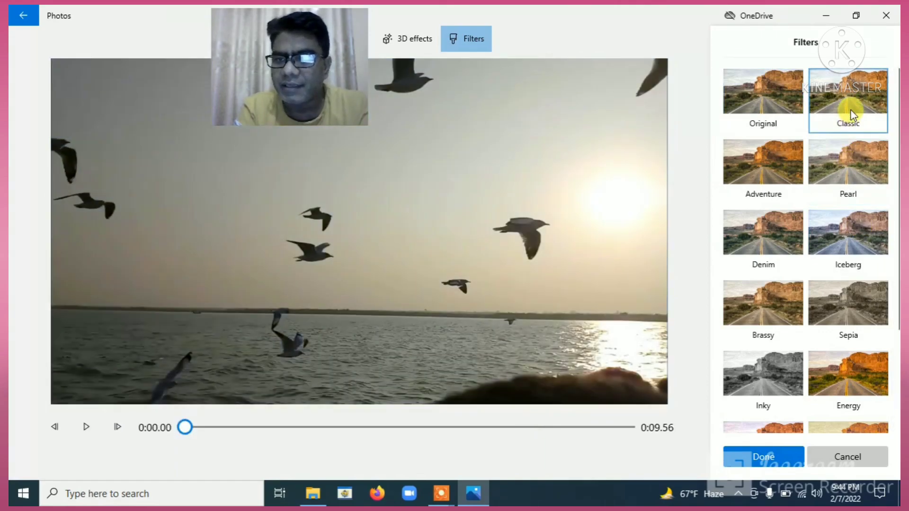
pyautogui.click(855, 371)
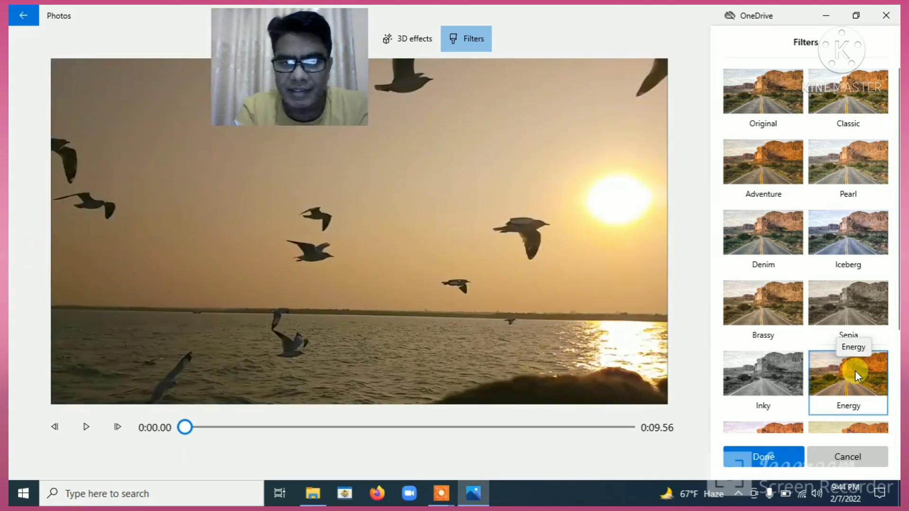
pyautogui.click(753, 458)
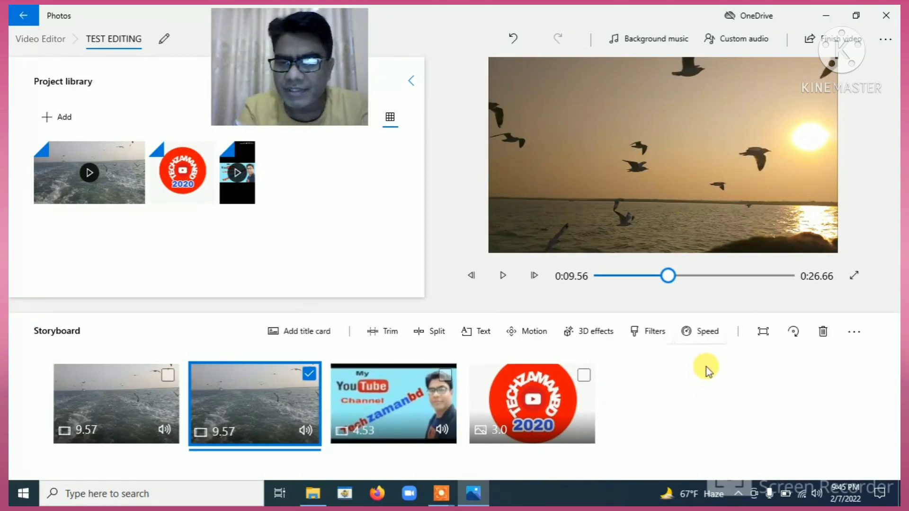
# Speed the second seagull clip up to 1.75x, then replay the project from the first clip.
pyautogui.click(701, 333)
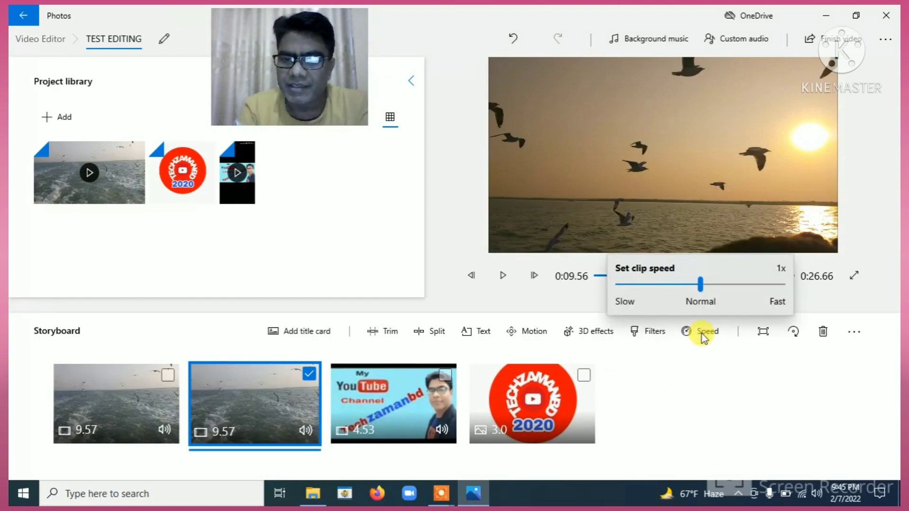
pyautogui.moveTo(700, 285); pyautogui.dragTo(728, 288)
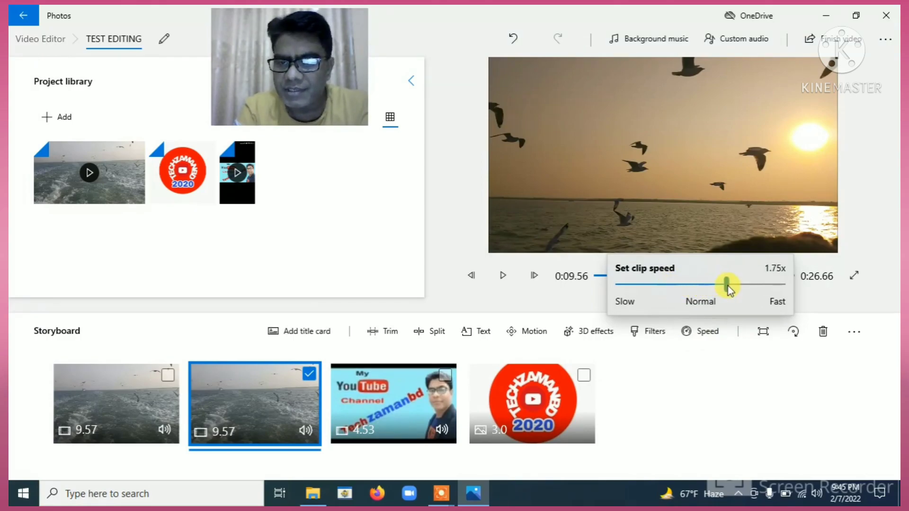
pyautogui.click(806, 301)
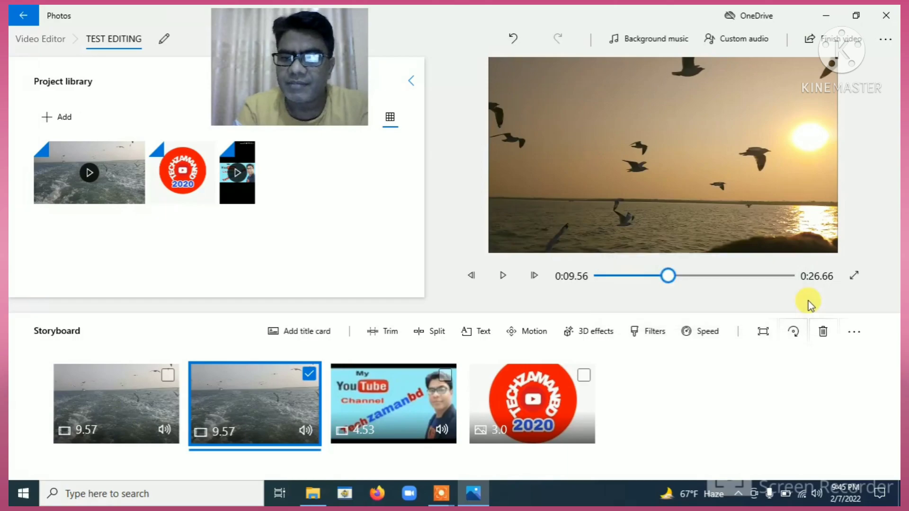
pyautogui.moveTo(681, 276); pyautogui.dragTo(669, 277)
pyautogui.click(503, 276)
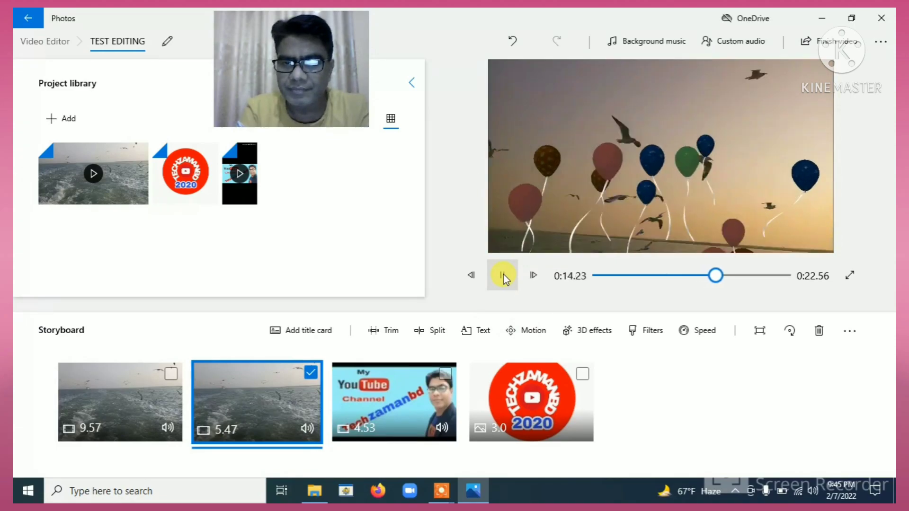
# Pause playback, switch the selection to the YouTube channel clip, and preview the logo and channel clips.
pyautogui.click(503, 276)
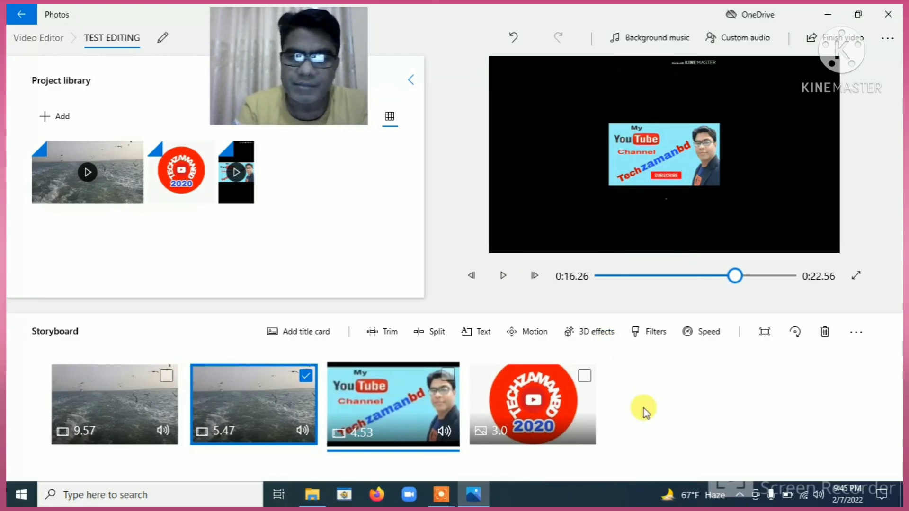
pyautogui.moveTo(455, 478)
pyautogui.click(466, 460)
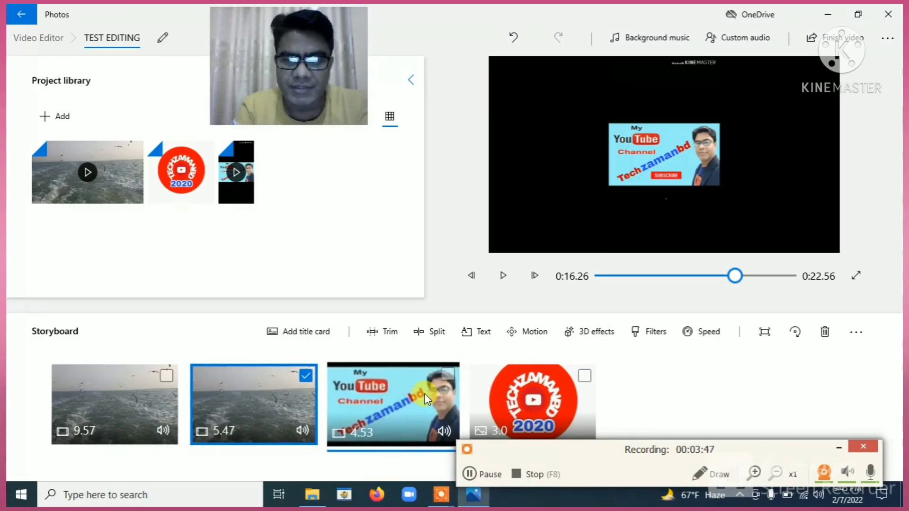
pyautogui.click(445, 376)
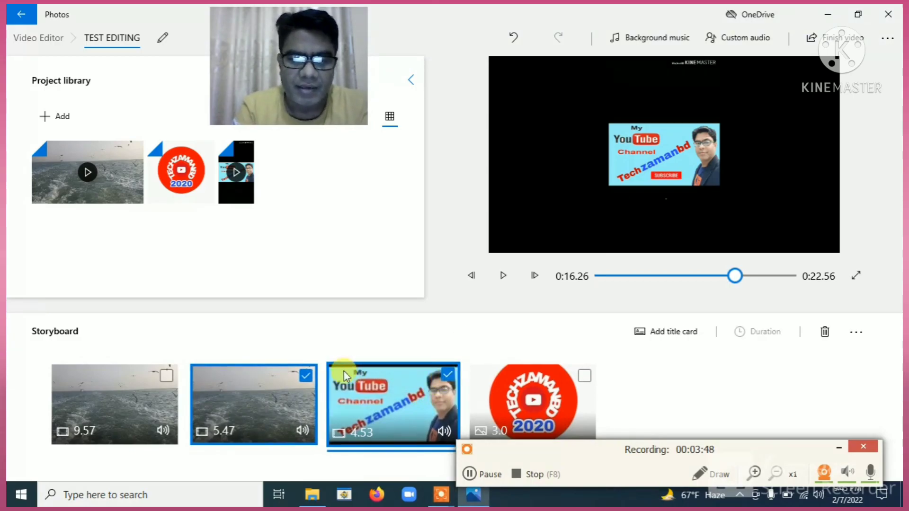
pyautogui.click(305, 375)
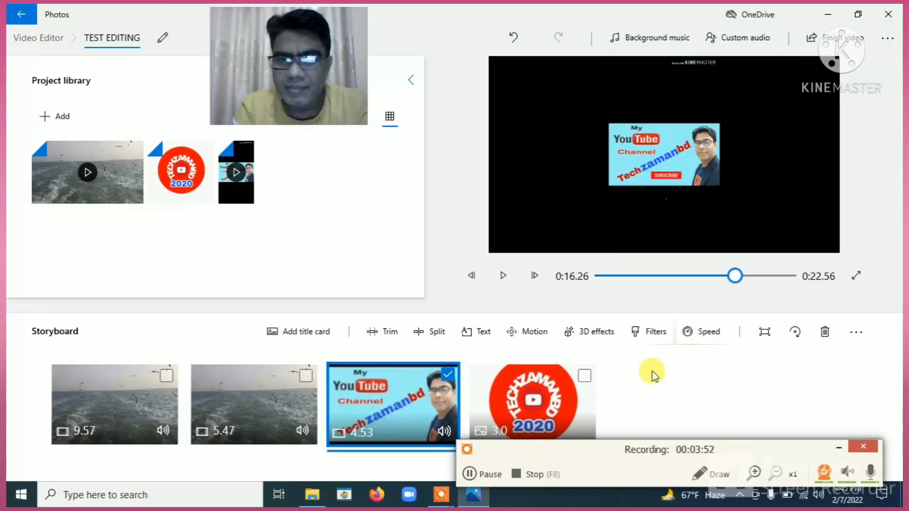
pyautogui.click(533, 395)
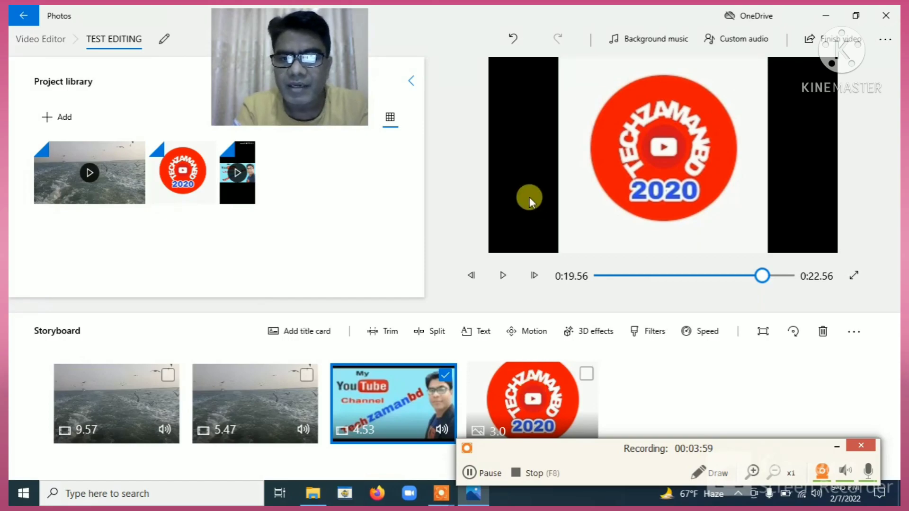
pyautogui.click(370, 393)
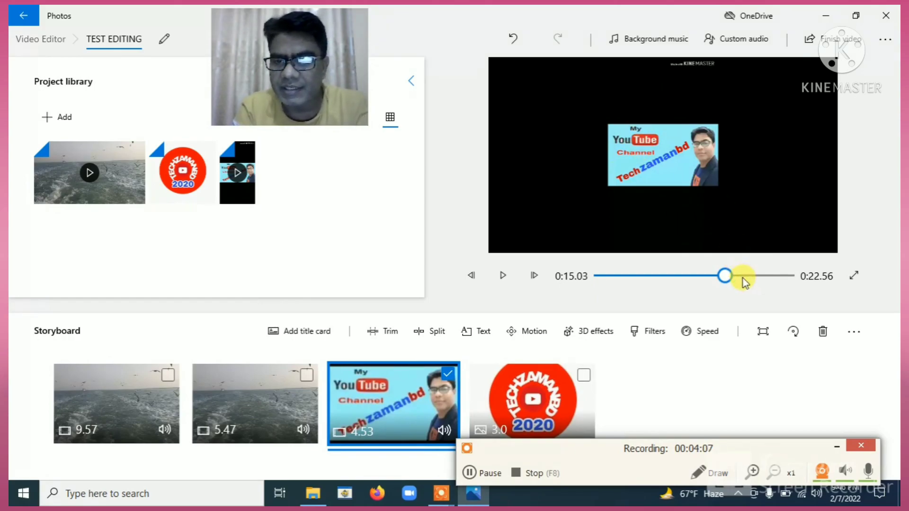
# Remove the black bars from the YouTube channel clip, then select only the 2020 logo clip.
pyautogui.click(763, 333)
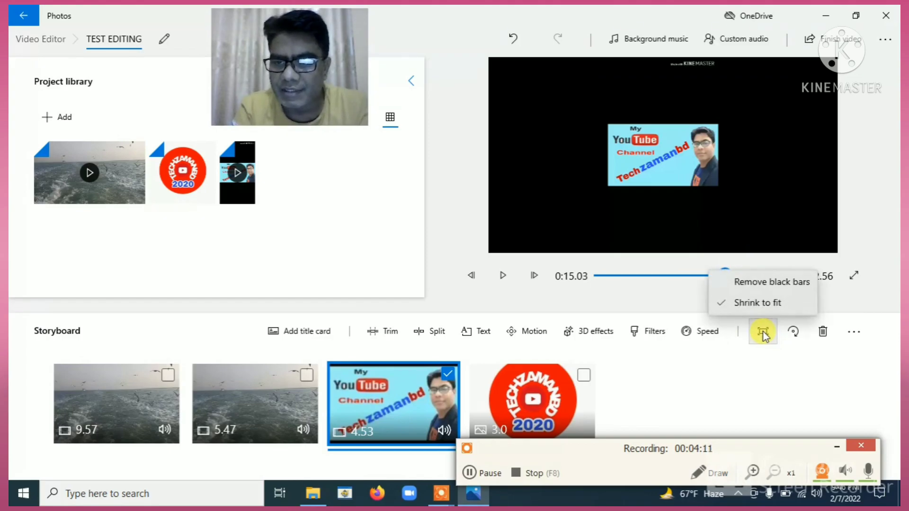
pyautogui.click(756, 284)
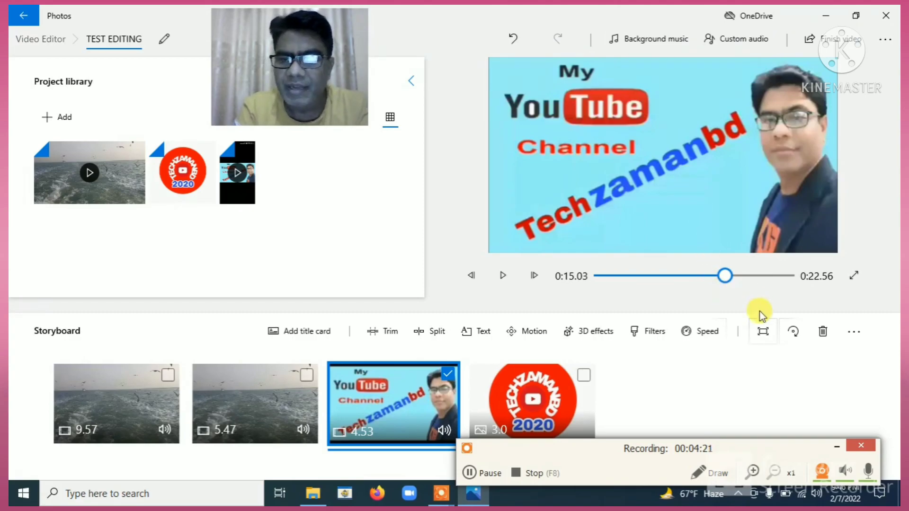
pyautogui.click(585, 374)
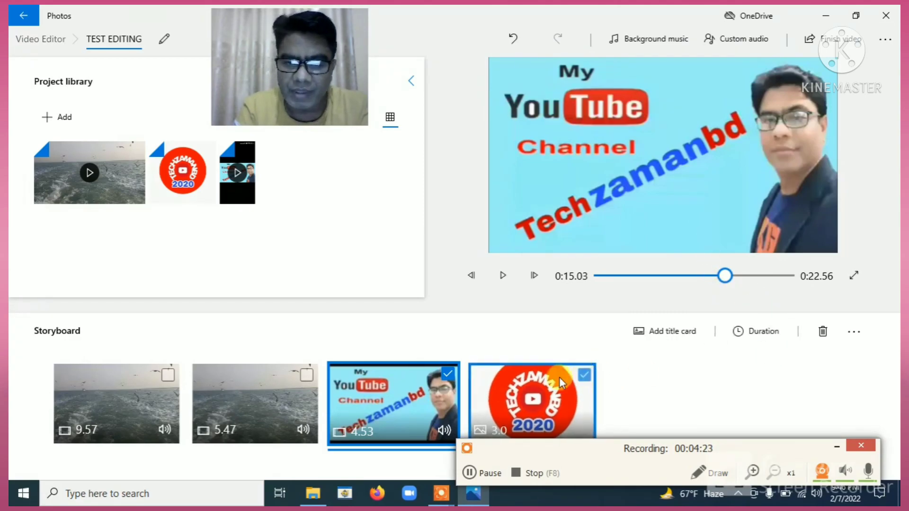
pyautogui.click(448, 374)
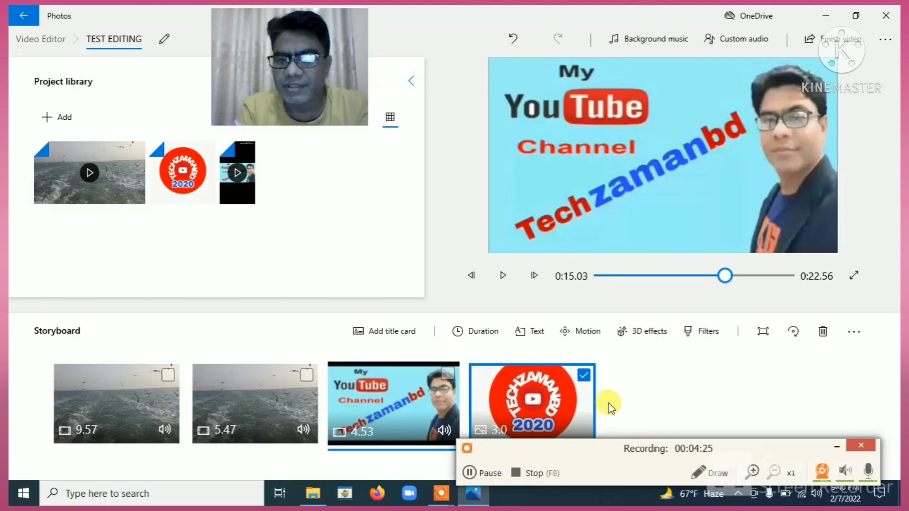
pyautogui.click(547, 393)
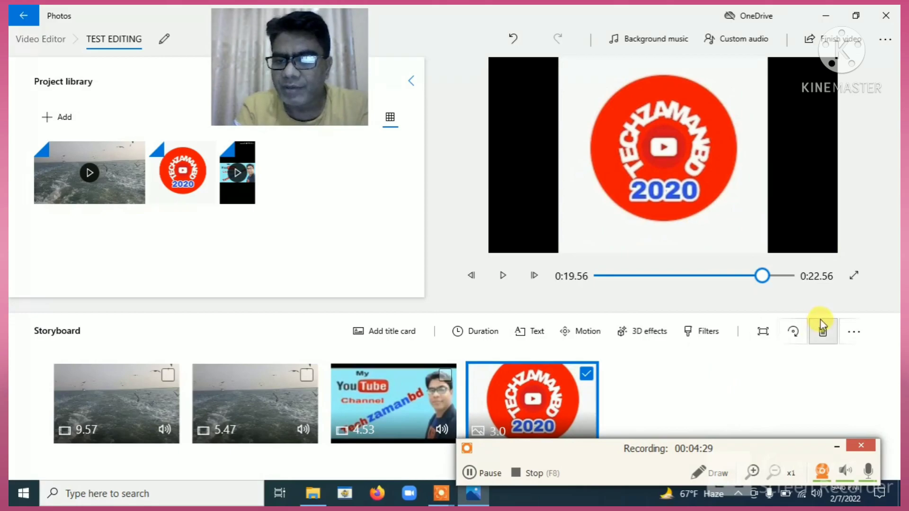
pyautogui.click(793, 332)
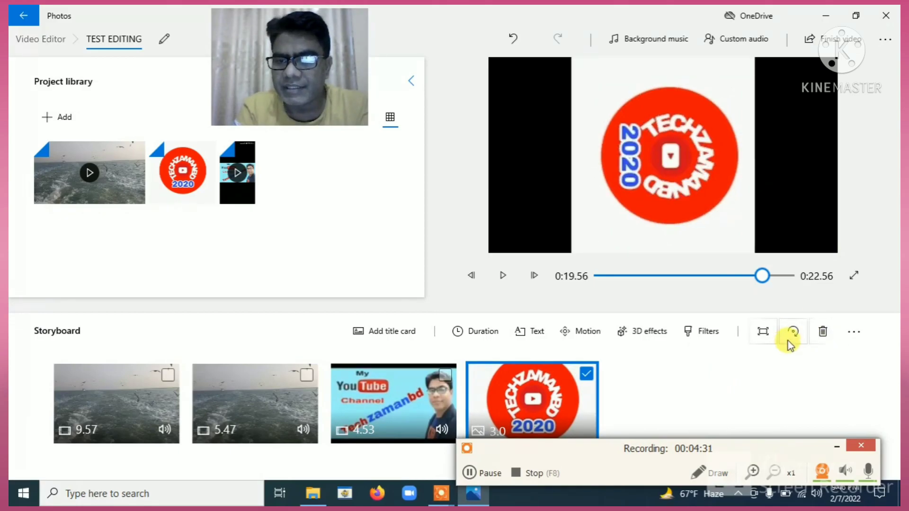
pyautogui.click(795, 331)
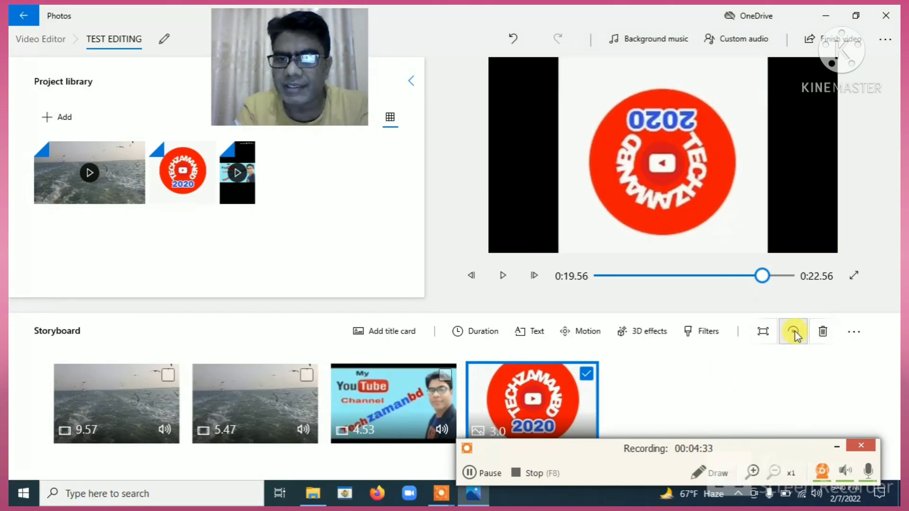
pyautogui.click(795, 332)
pyautogui.click(794, 332)
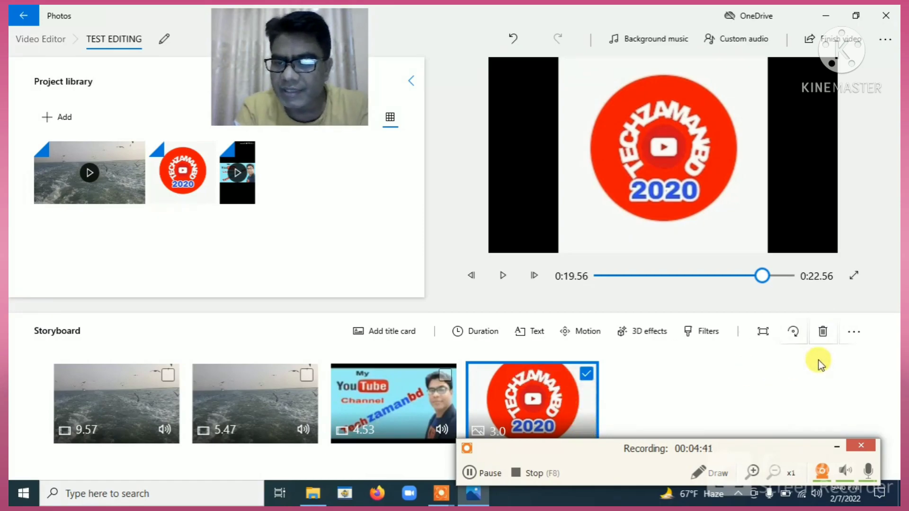
# Remove the 2020 logo image clip and preview the sped-up seagull clip.
pyautogui.click(823, 332)
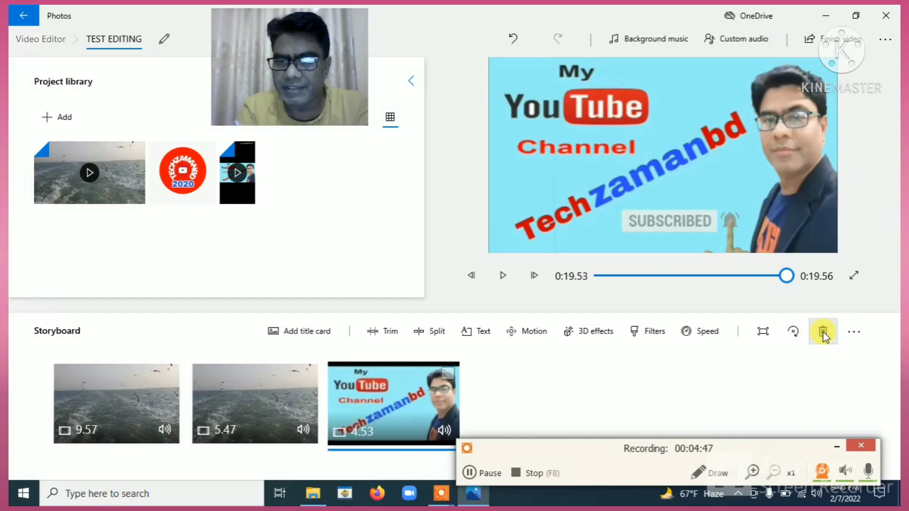
pyautogui.click(287, 385)
pyautogui.click(310, 375)
pyautogui.click(309, 375)
# Delete the first, unedited seagull clip, undoing once and deleting it again.
pyautogui.click(171, 374)
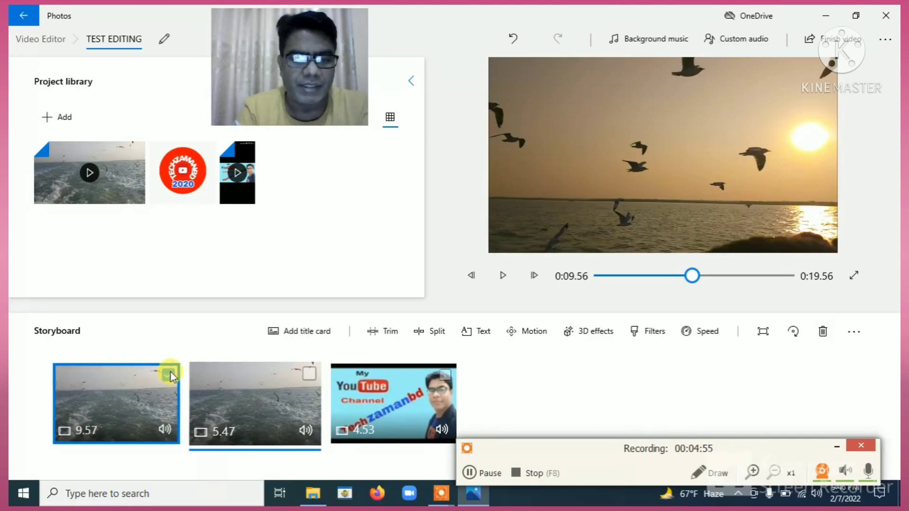
pyautogui.click(823, 332)
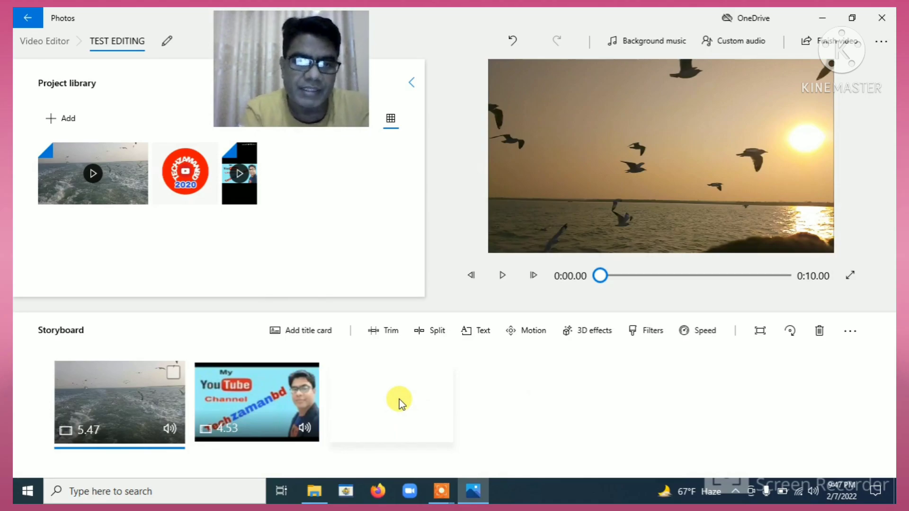
pyautogui.hotkey('ctrl', 'z')
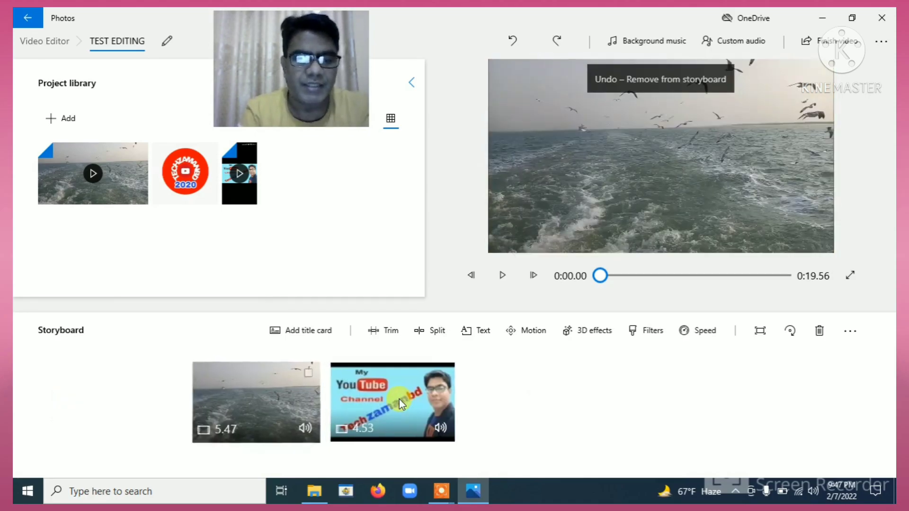
pyautogui.click(175, 376)
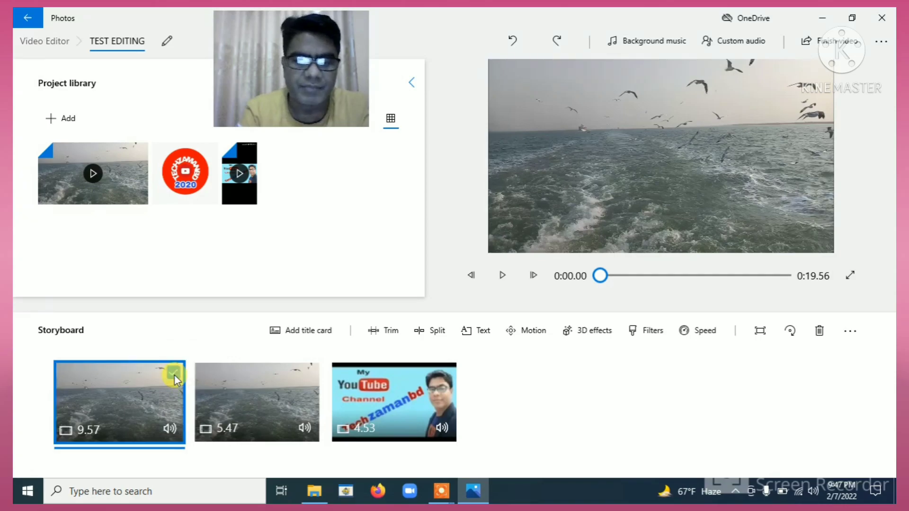
pyautogui.click(816, 336)
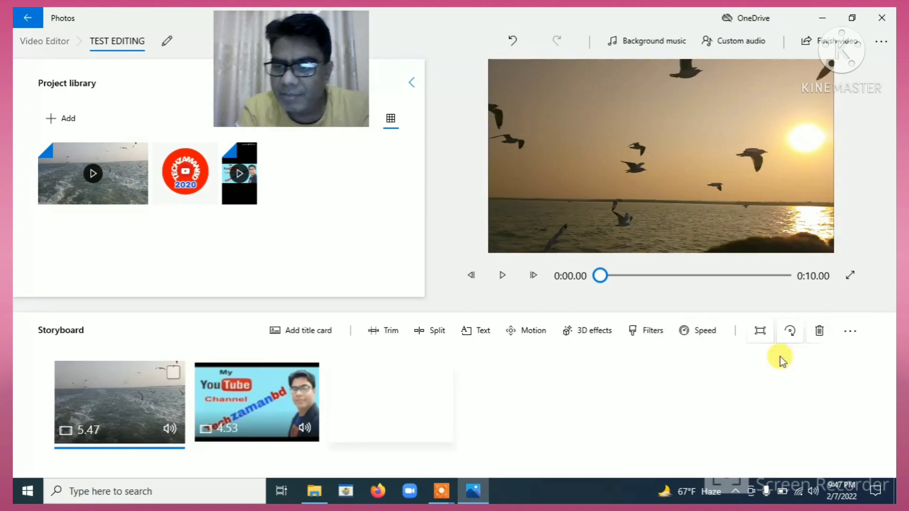
# Close the storyboard's more-actions menu without removing clips, select the channel clip, and open Background music.
pyautogui.click(853, 332)
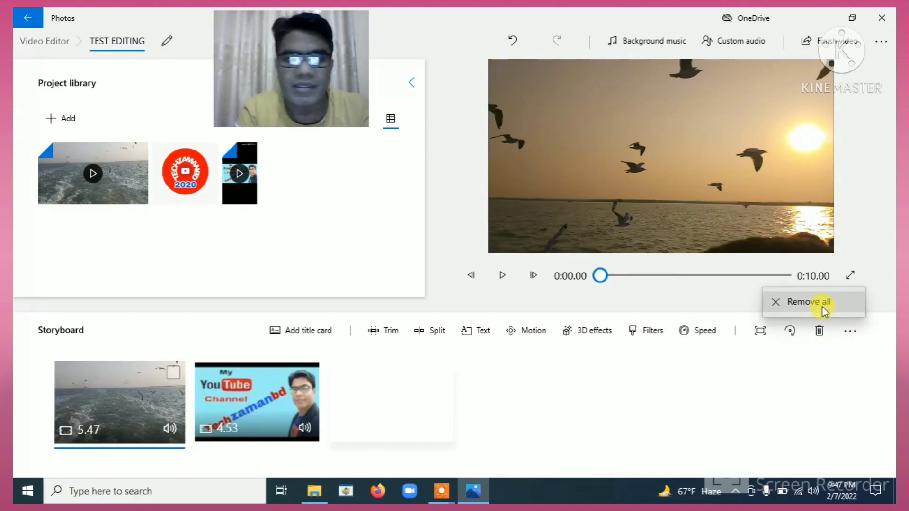
pyautogui.click(614, 426)
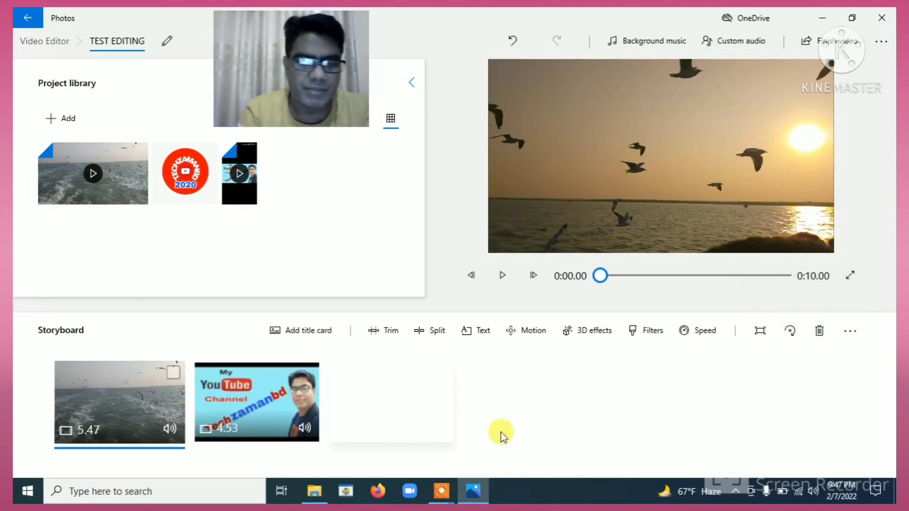
pyautogui.click(308, 374)
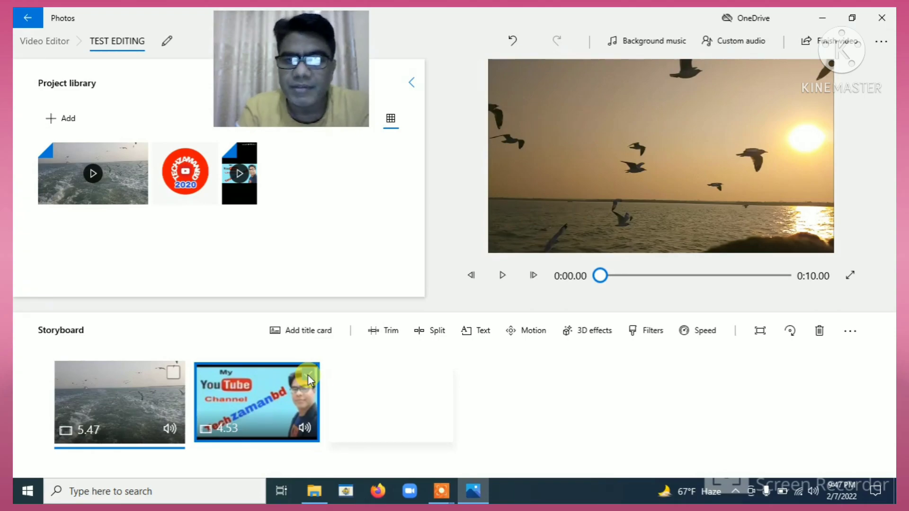
pyautogui.click(636, 45)
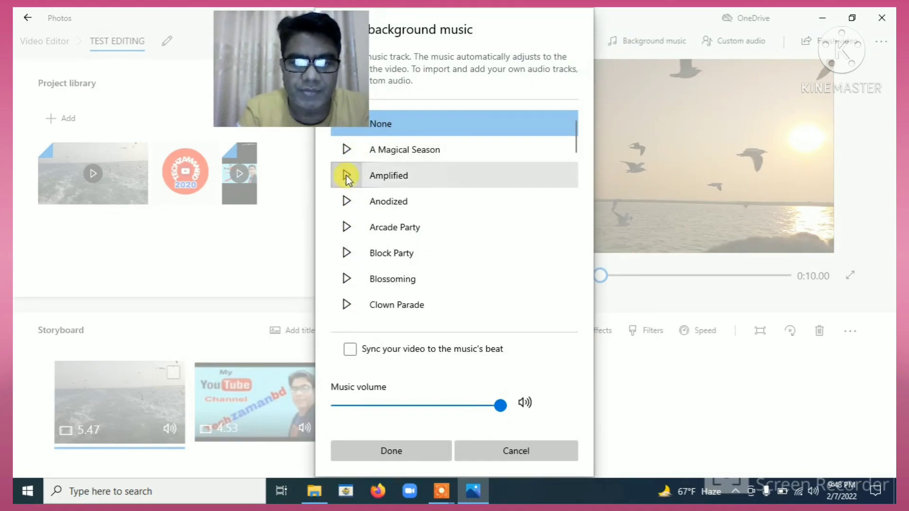
# Choose and preview A Magical Season as background music, with music volume lowered to 12.
pyautogui.click(347, 151)
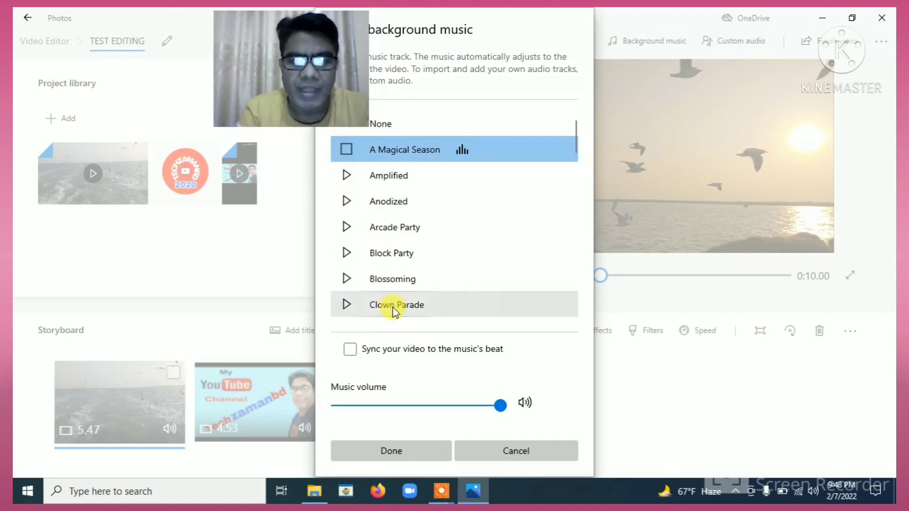
pyautogui.click(346, 152)
pyautogui.click(346, 152)
pyautogui.click(385, 404)
pyautogui.click(358, 404)
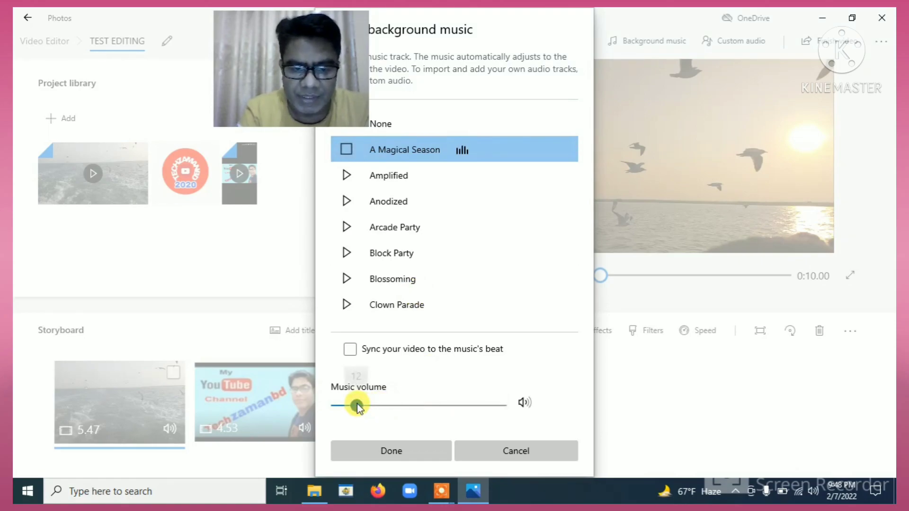
pyautogui.click(380, 448)
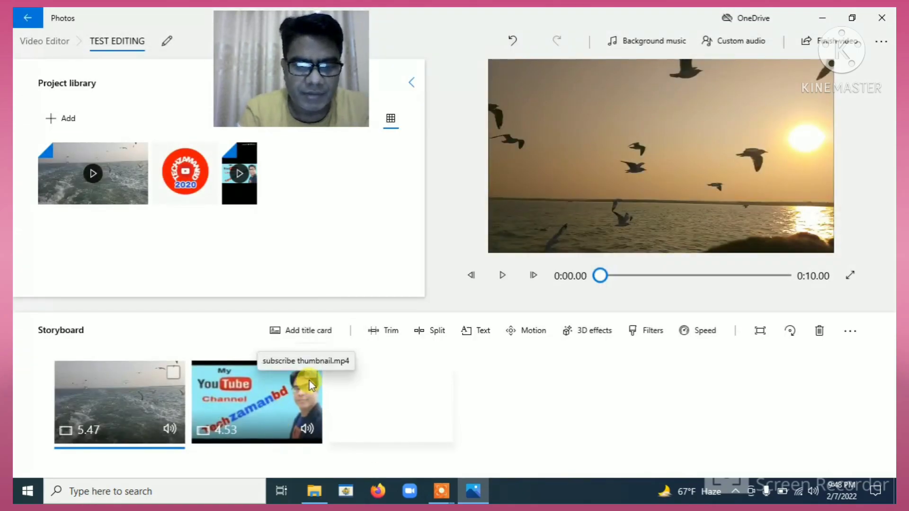
# Set the 4.53-second YouTube channel clip's own volume to 0 from its right-click options.
pyautogui.rightClick(235, 407)
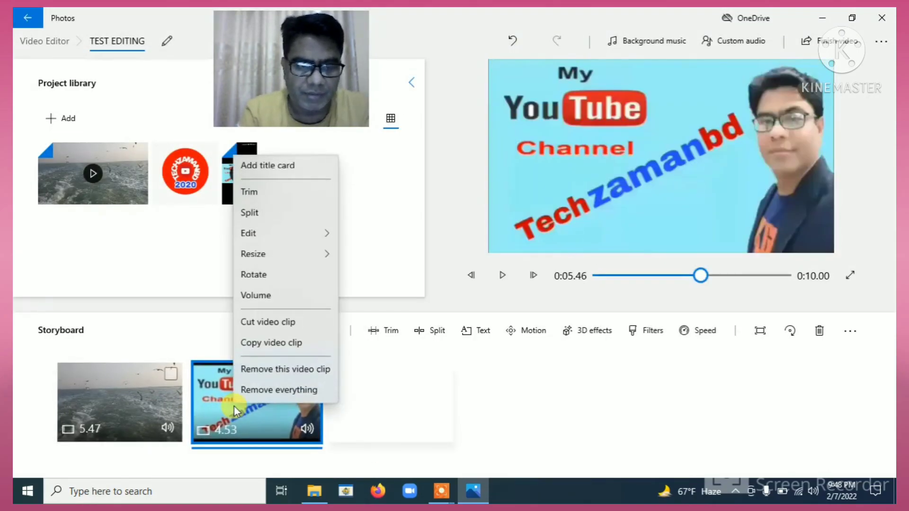
pyautogui.click(265, 416)
pyautogui.rightClick(265, 417)
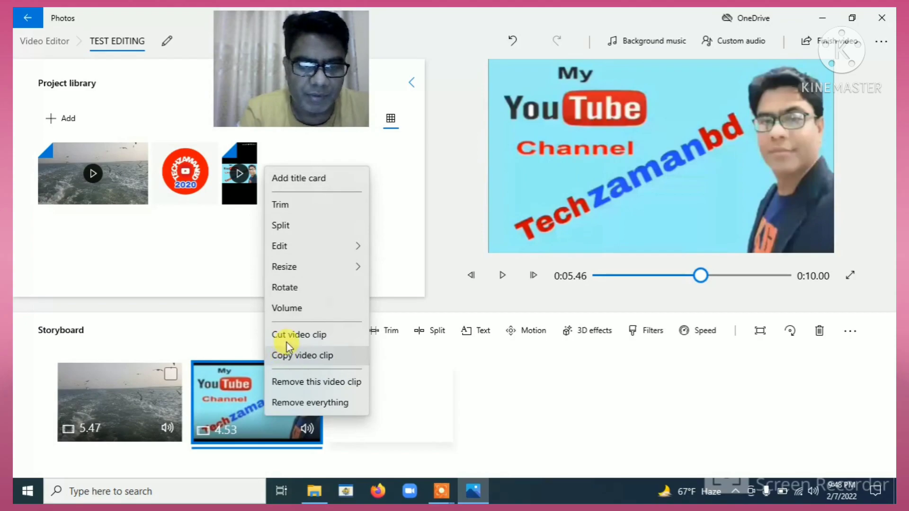
pyautogui.click(288, 308)
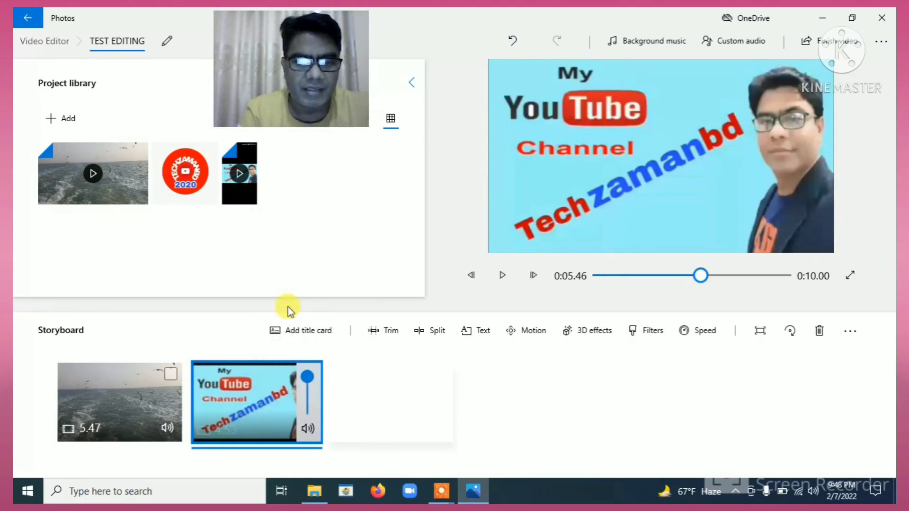
pyautogui.moveTo(309, 378); pyautogui.dragTo(308, 420)
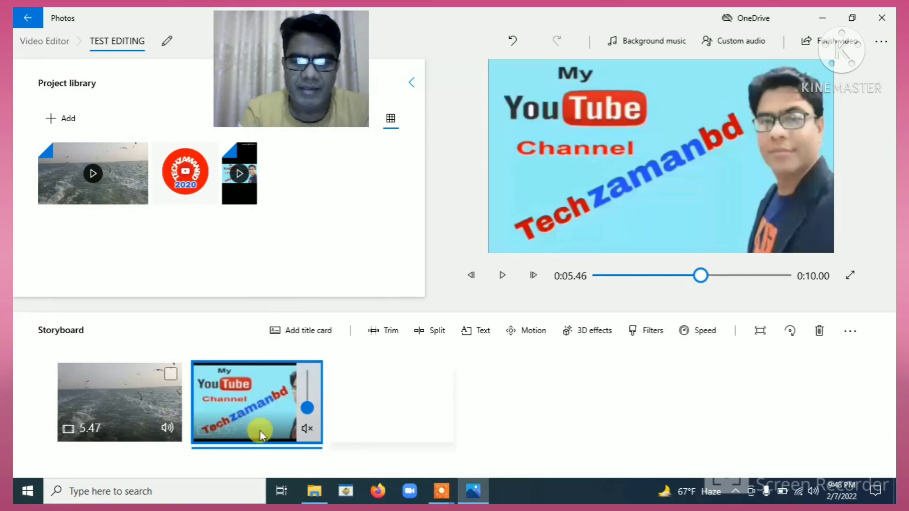
pyautogui.click(352, 421)
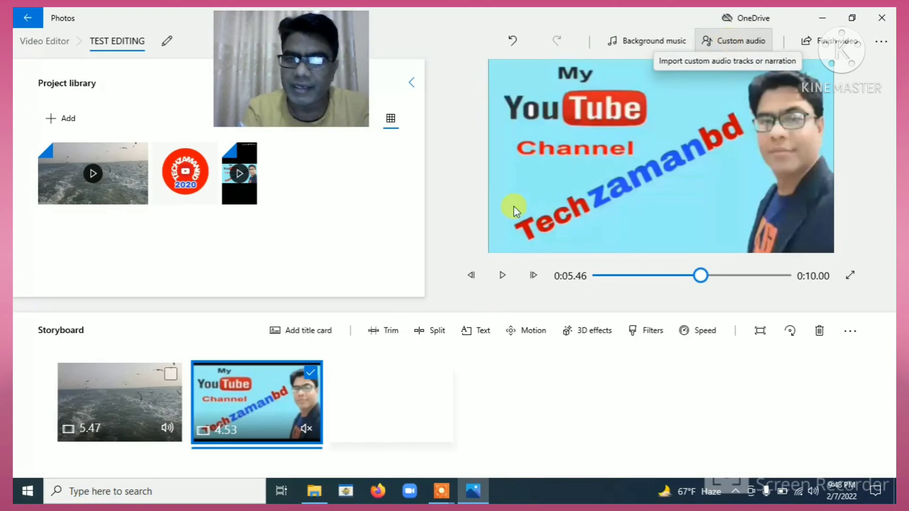
pyautogui.click(744, 45)
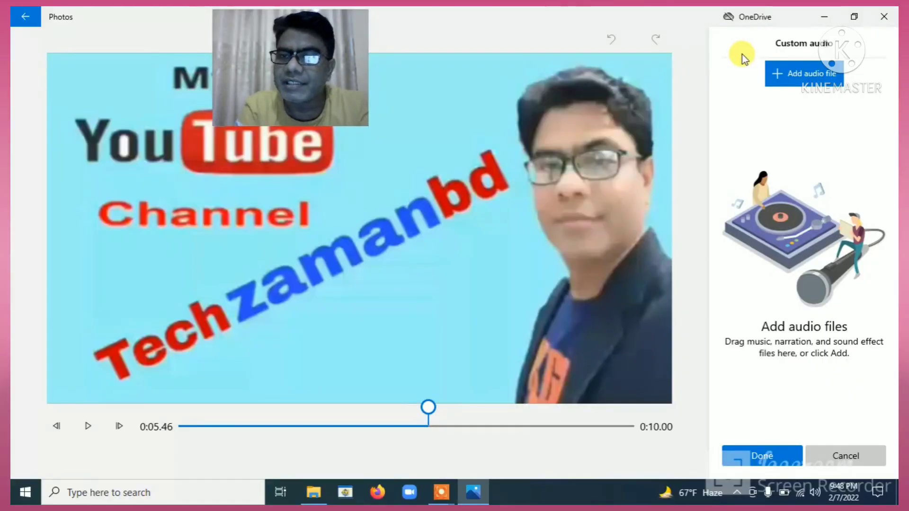
pyautogui.click(780, 75)
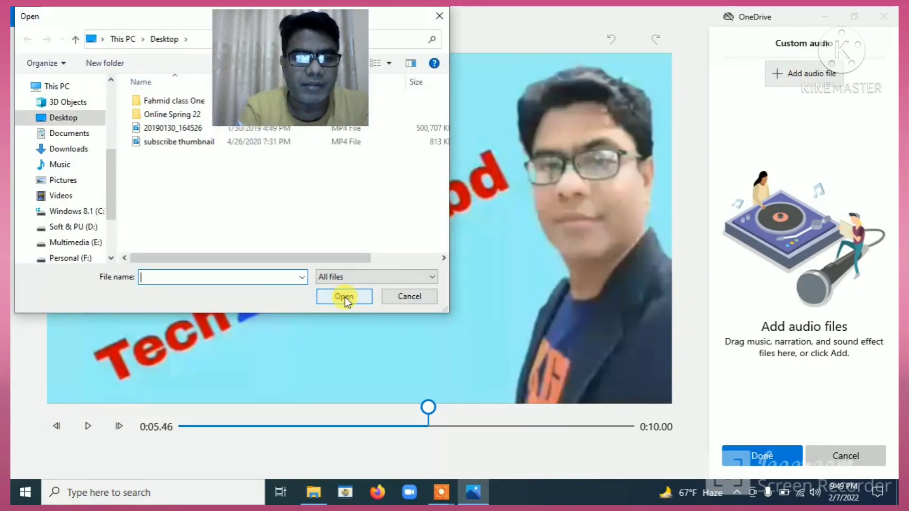
pyautogui.click(392, 298)
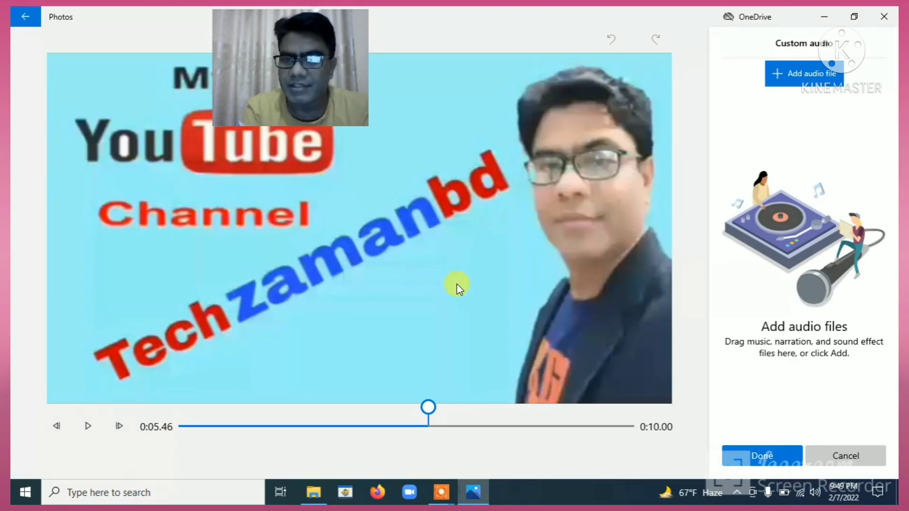
pyautogui.click(759, 460)
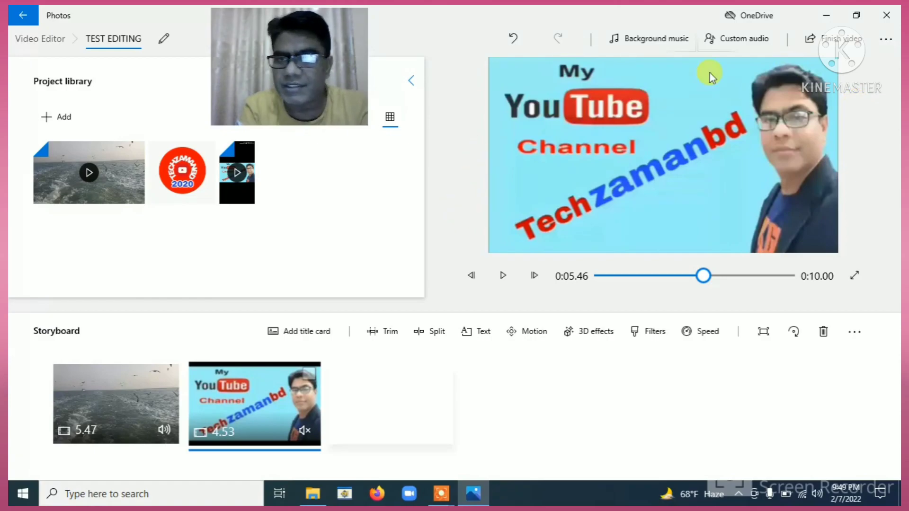
# Finish the video at High 1080p quality and save the export as TEST EDITING.
pyautogui.click(836, 43)
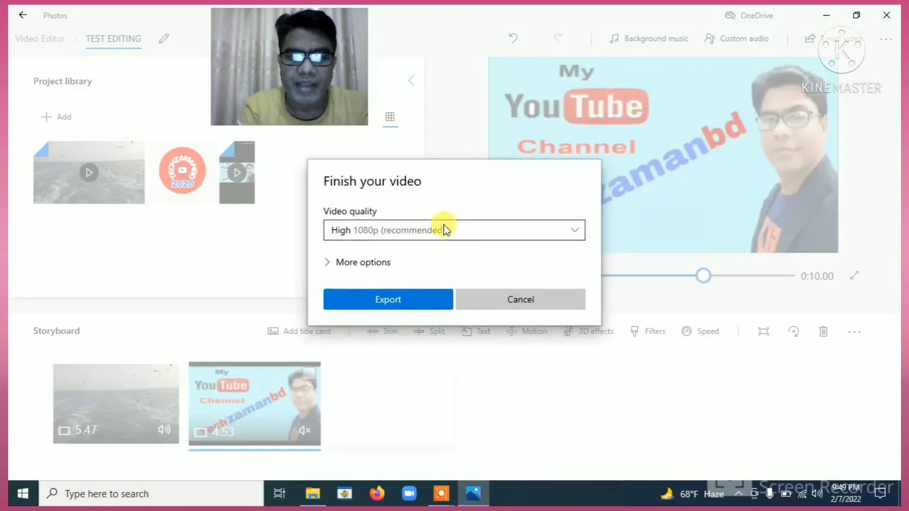
pyautogui.click(397, 226)
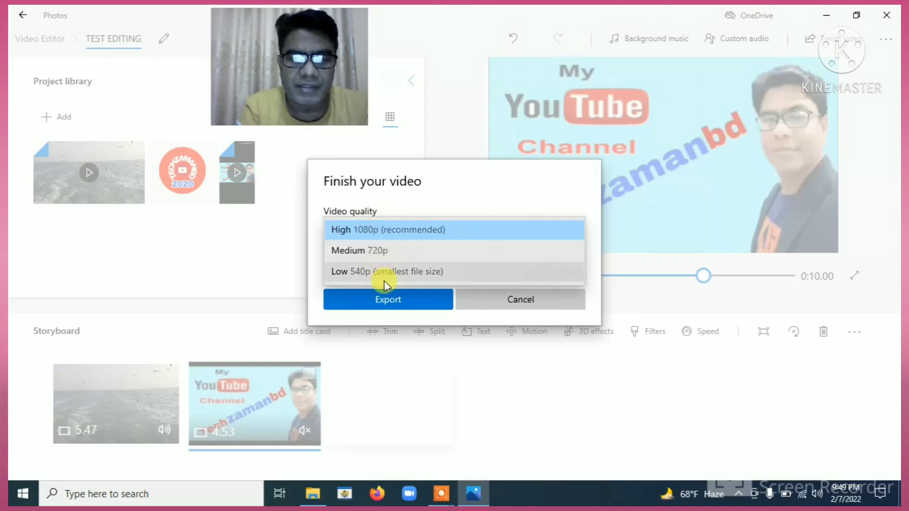
pyautogui.click(385, 299)
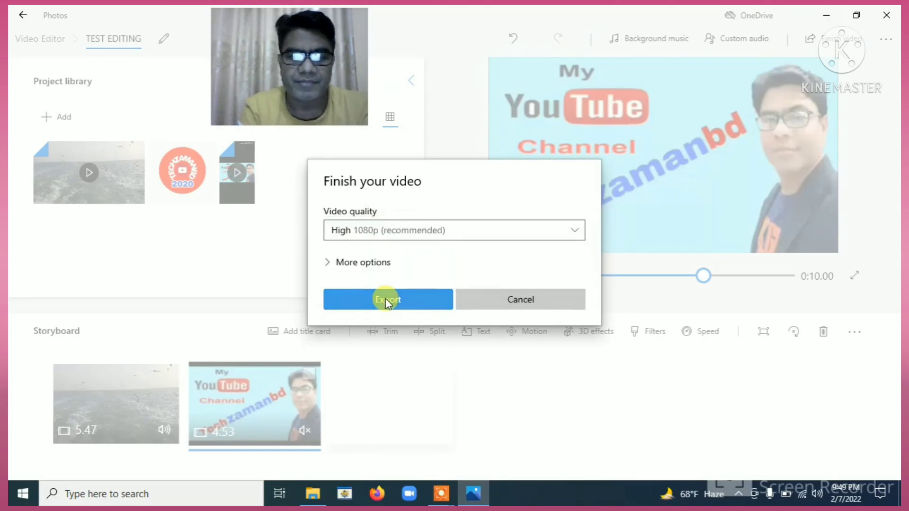
pyautogui.click(386, 298)
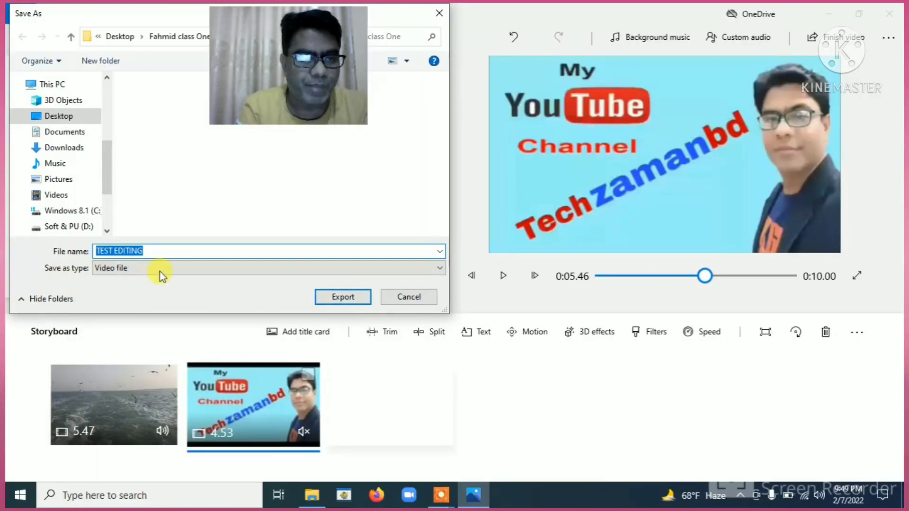
pyautogui.click(340, 296)
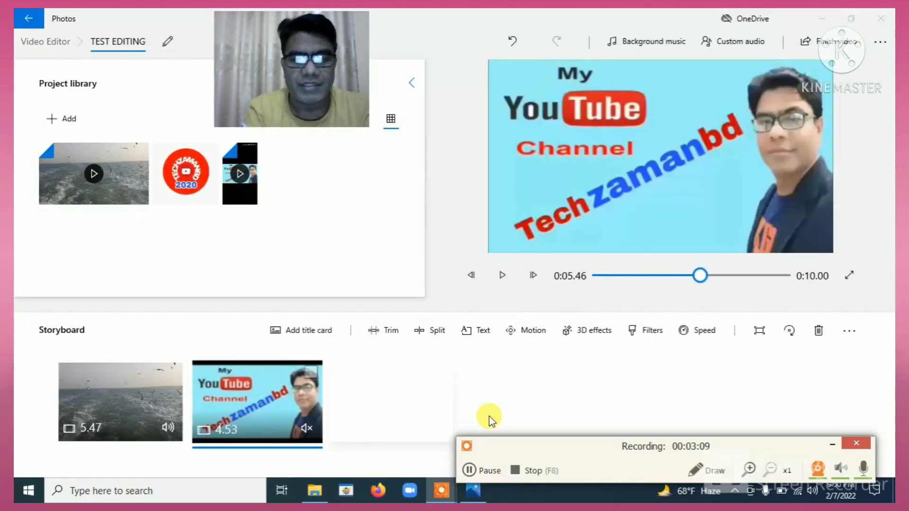
# Close Photos, play the exported TEST EDITING video, and set playback volume to 9.
pyautogui.click(889, 15)
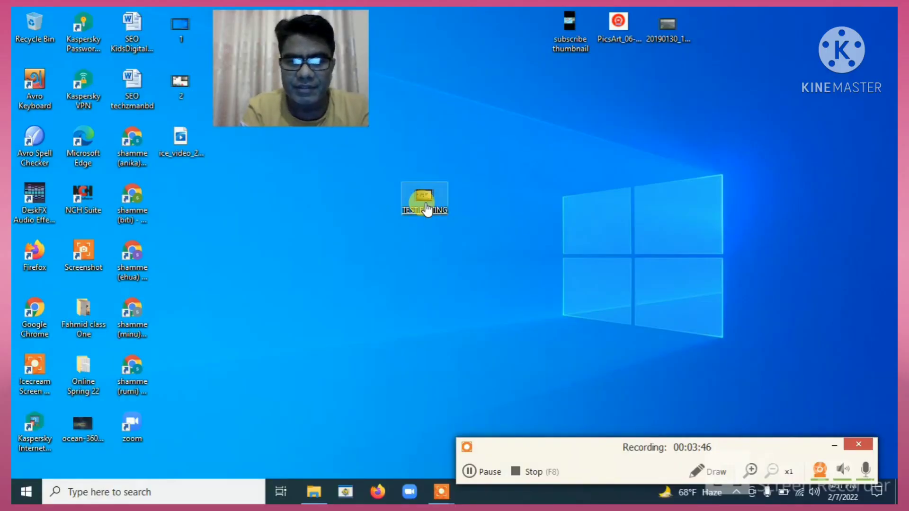
pyautogui.doubleClick(427, 209)
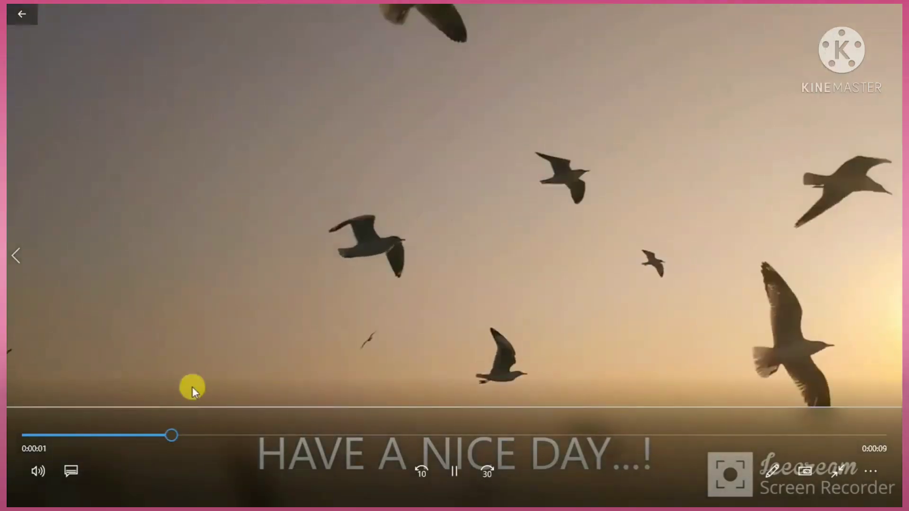
pyautogui.click(36, 468)
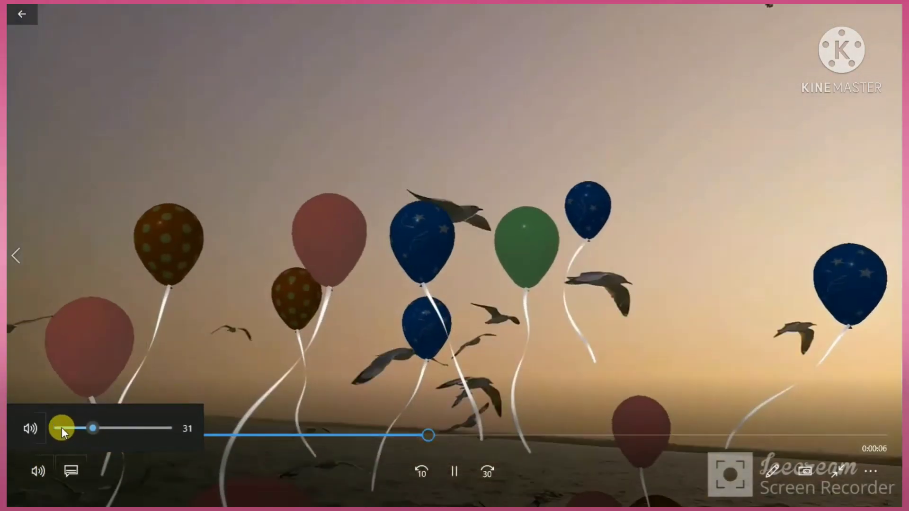
pyautogui.click(61, 428)
pyautogui.moveTo(66, 424); pyautogui.dragTo(78, 426)
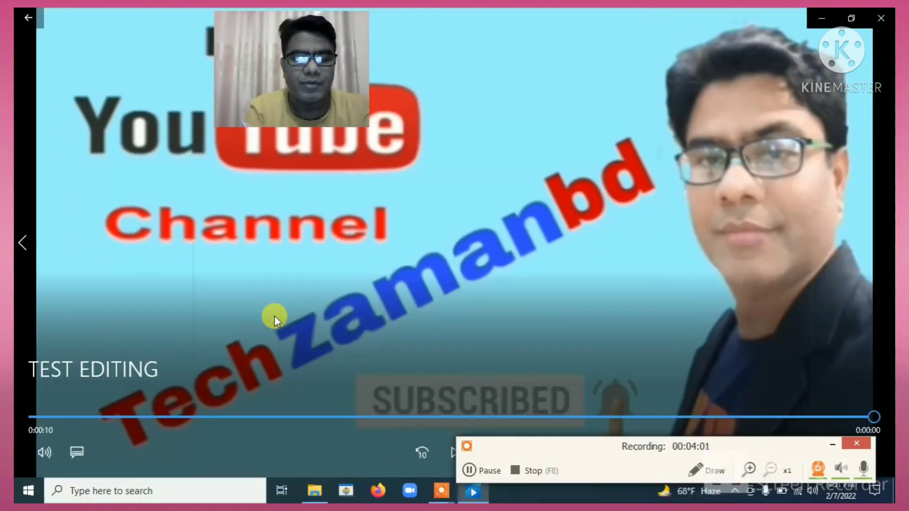
# Seek back near the start of the video, then close the Films & TV player.
pyautogui.click(64, 416)
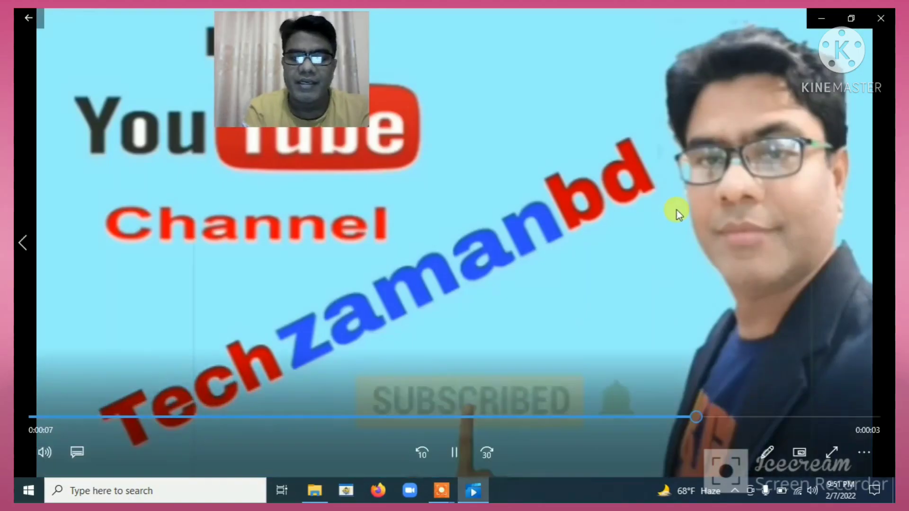
pyautogui.click(885, 16)
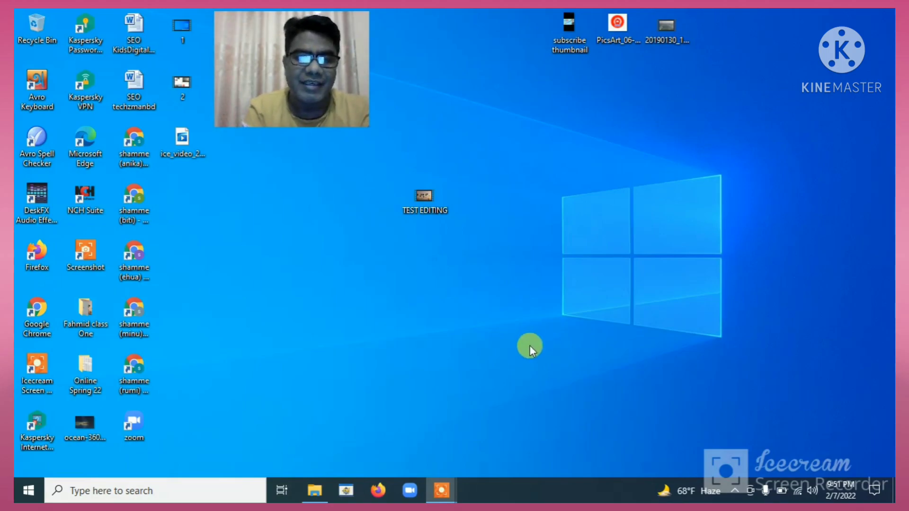
pyautogui.moveTo(444, 482)
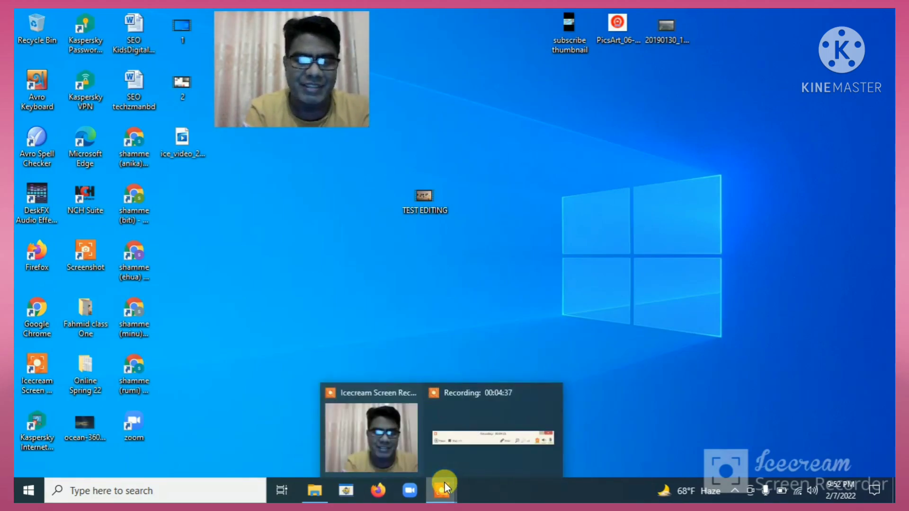
pyautogui.click(478, 409)
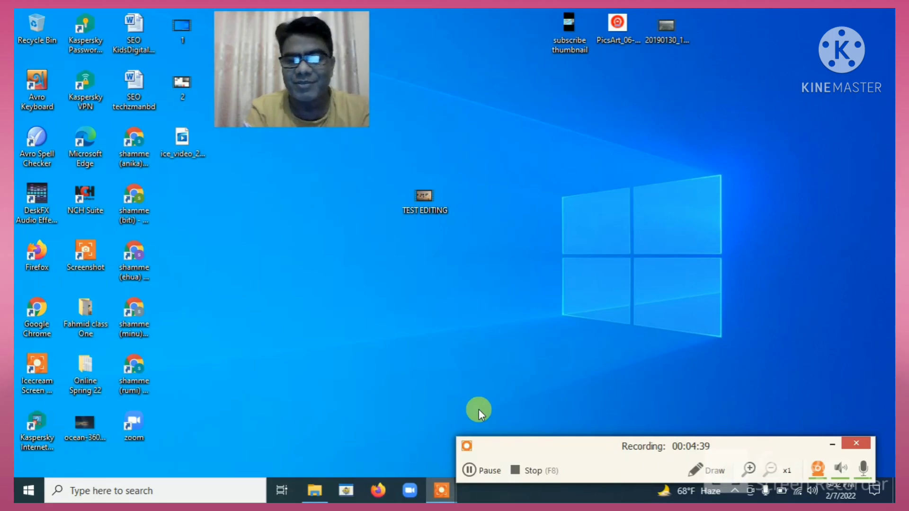